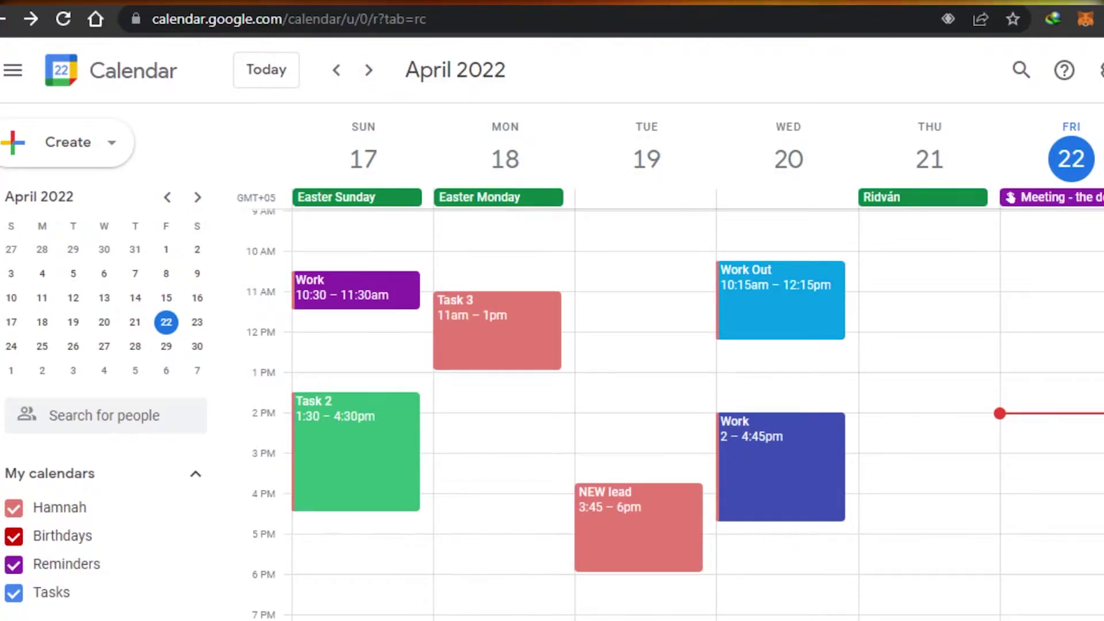
Open a new browser tab showing the Google home page
key("ctrl+t")
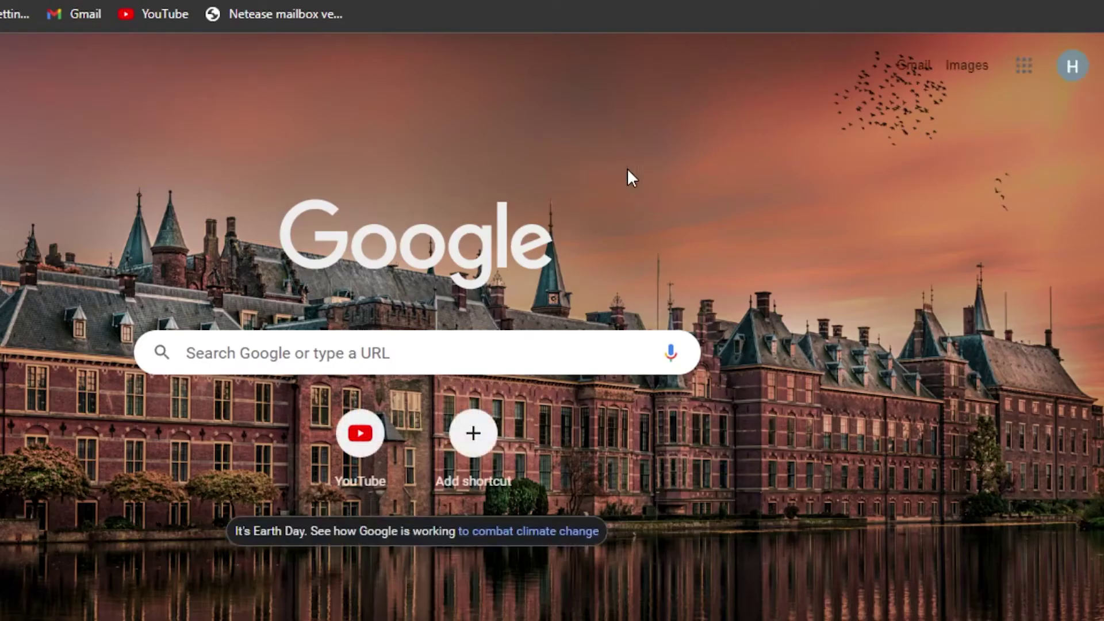
Return to Google Calendar's April 17–23 week view through the Google apps launcher
left_click(1024, 66)
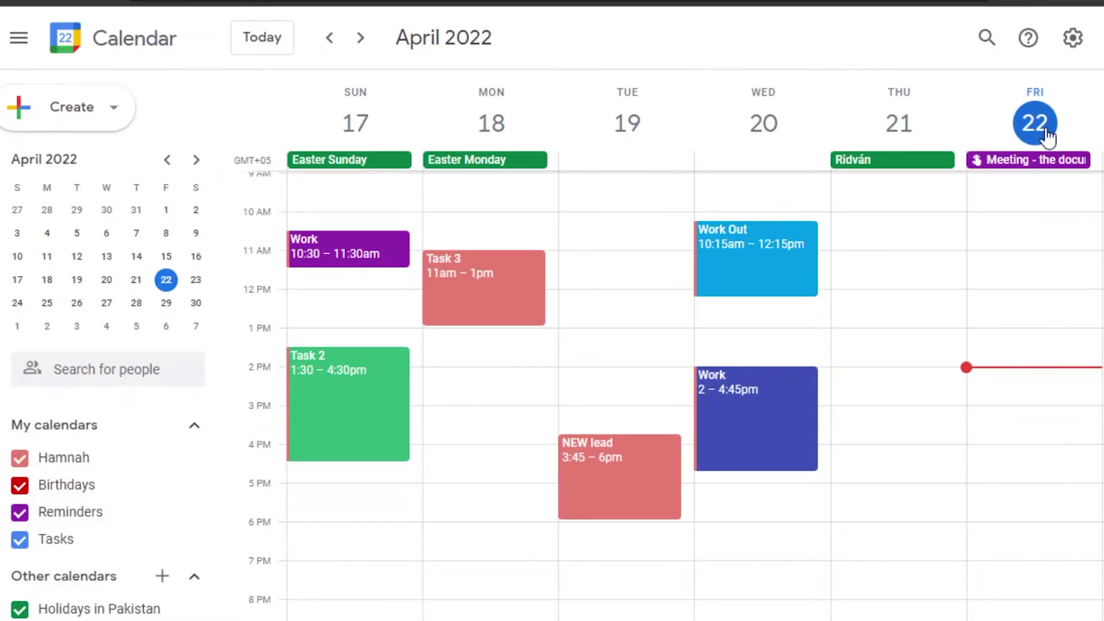
left_click(1101, 37)
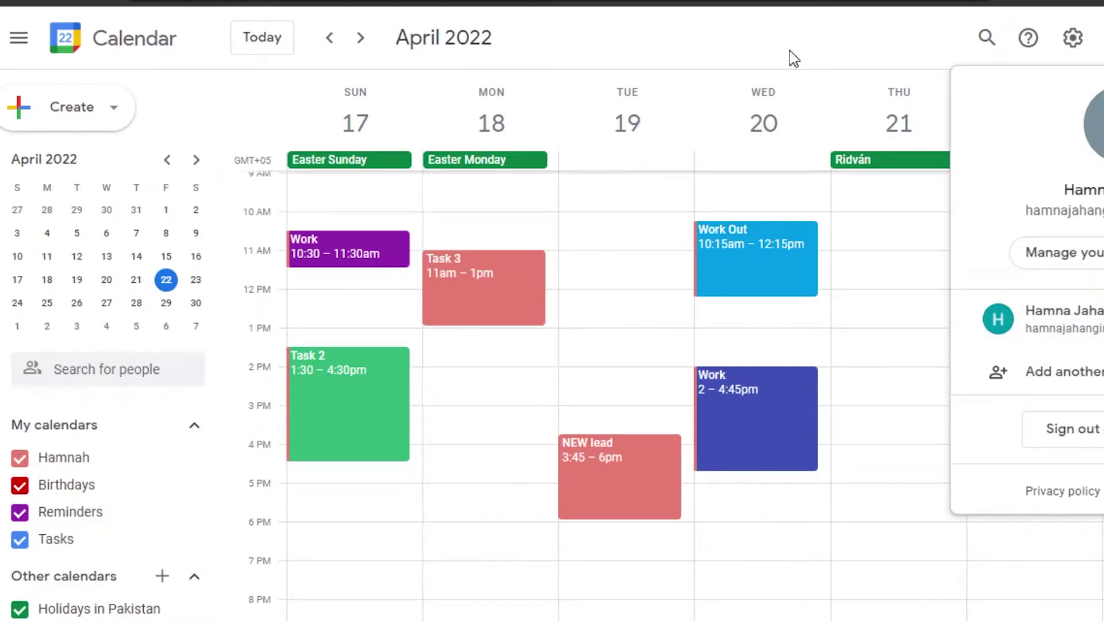
left_click(824, 19)
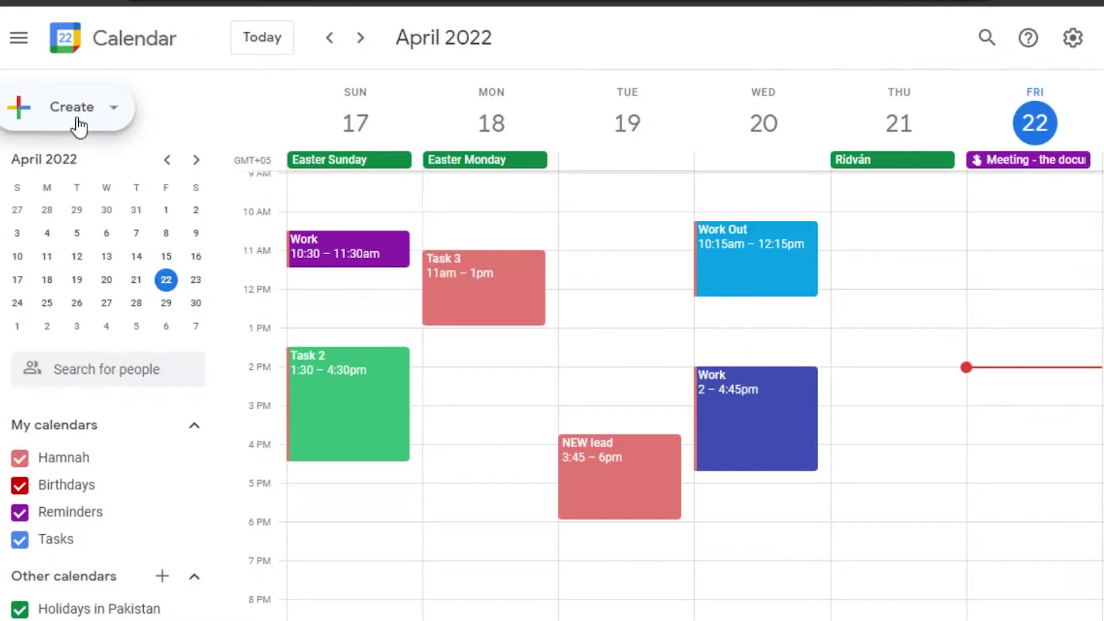
Start a new event draft on Saturday 23 April, 2:30–3:30pm
left_click(104, 119)
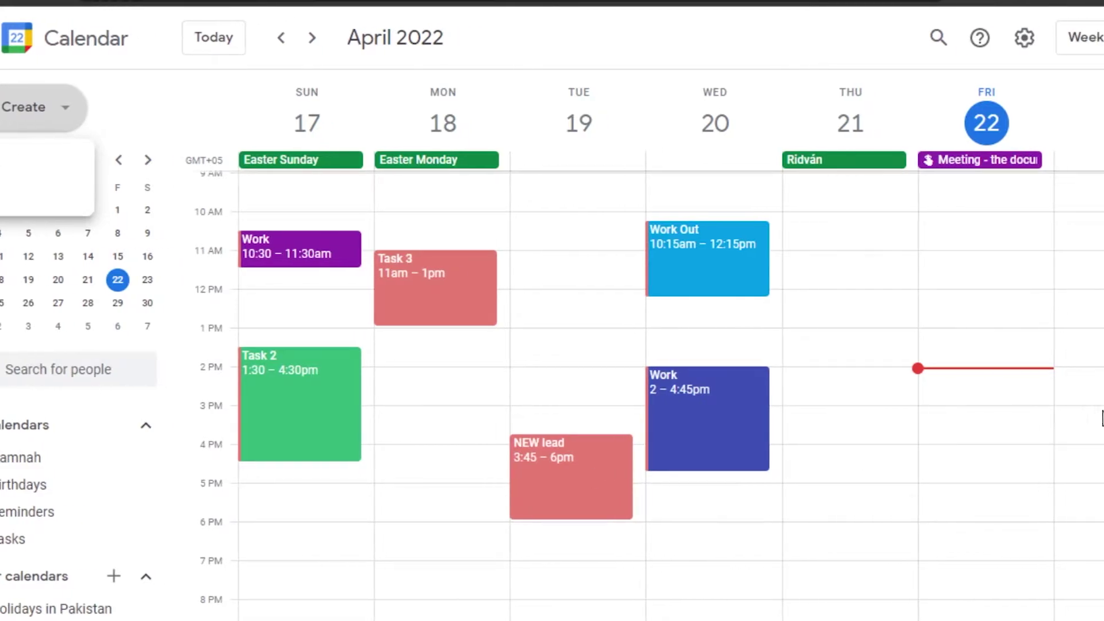
left_click(967, 410)
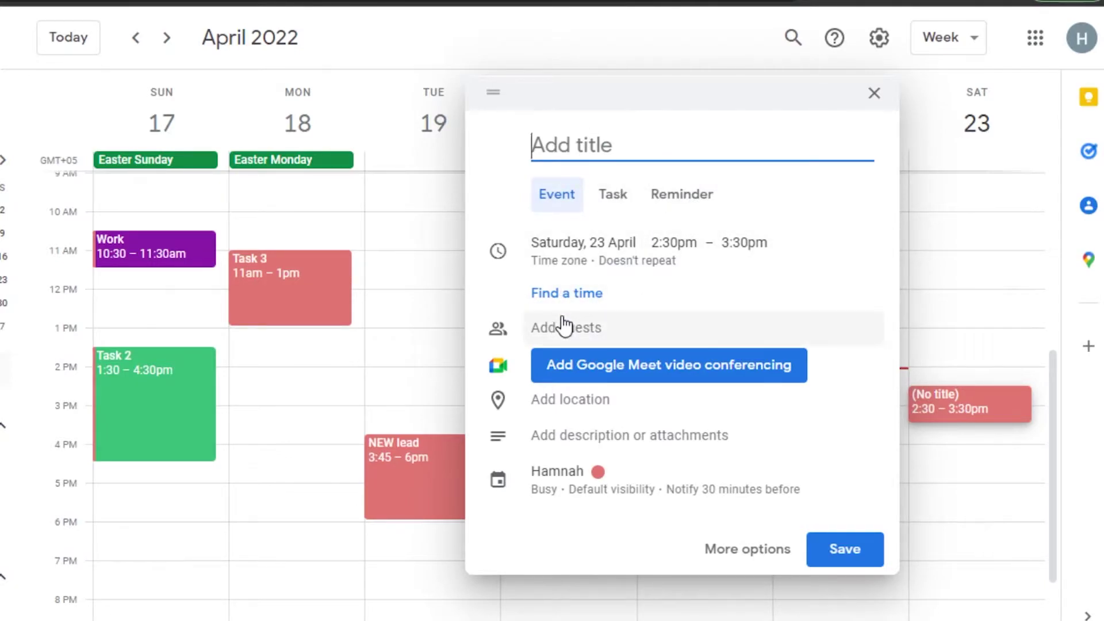
Turn the Saturday 2:30pm draft into a task in My Tasks
left_click(742, 550)
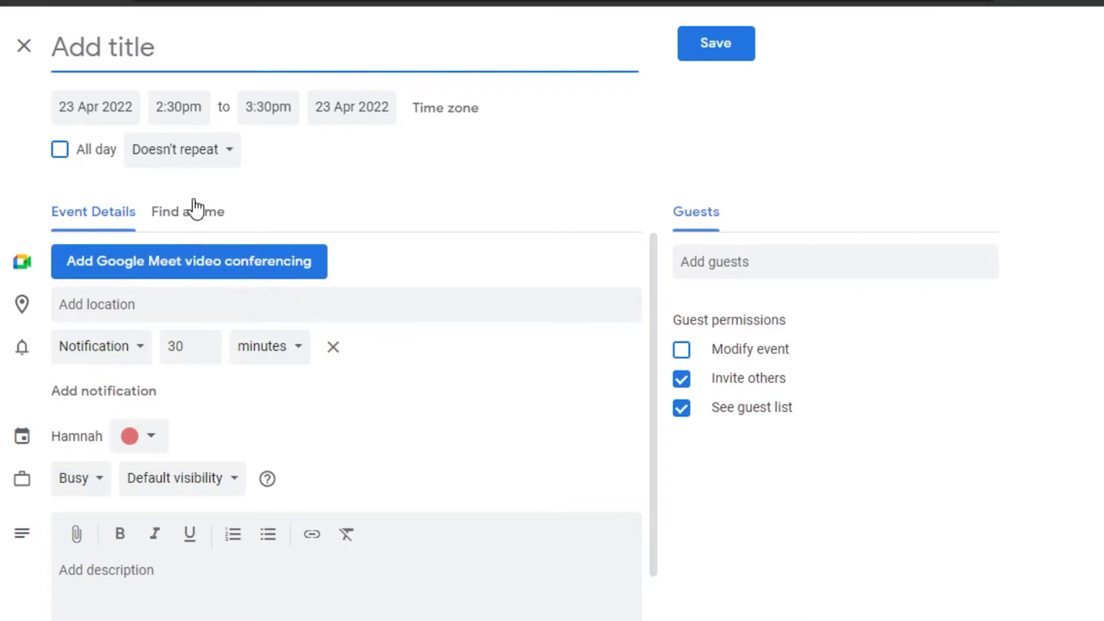
left_click(23, 45)
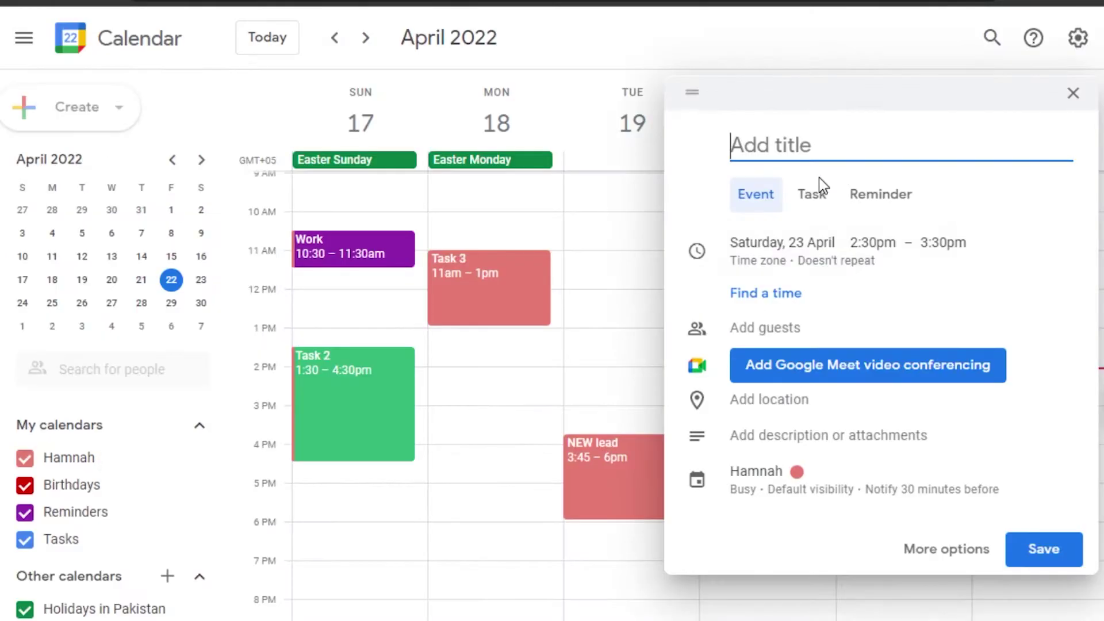
left_click(819, 197)
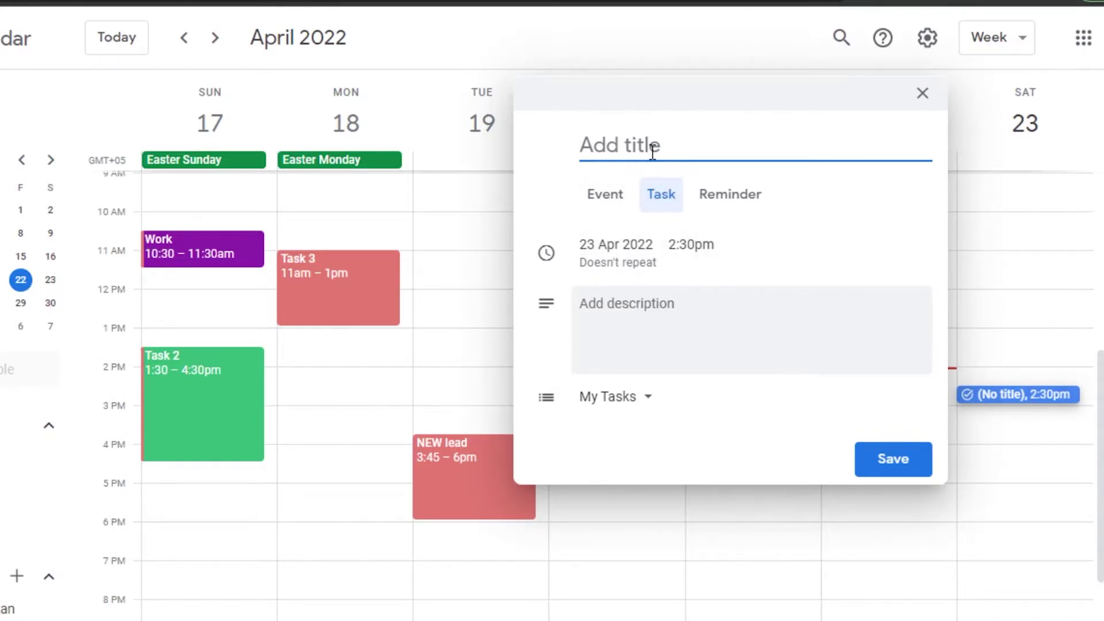
Title the task 'New Task', keep it non-repeating on 23 April in My Tasks, and save
type("New Task")
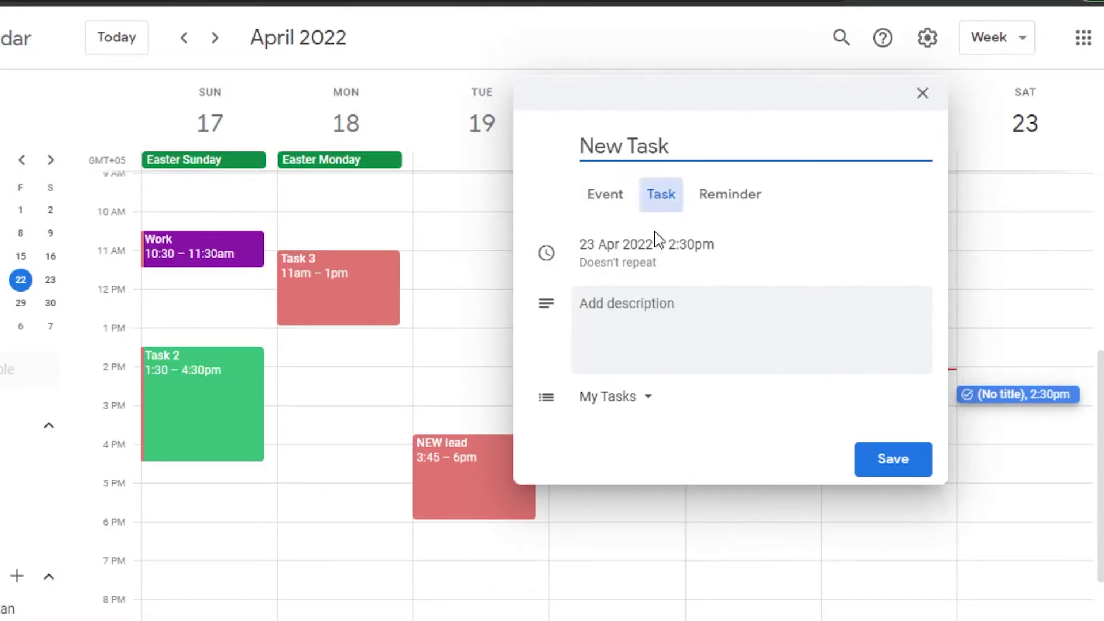
left_click(625, 253)
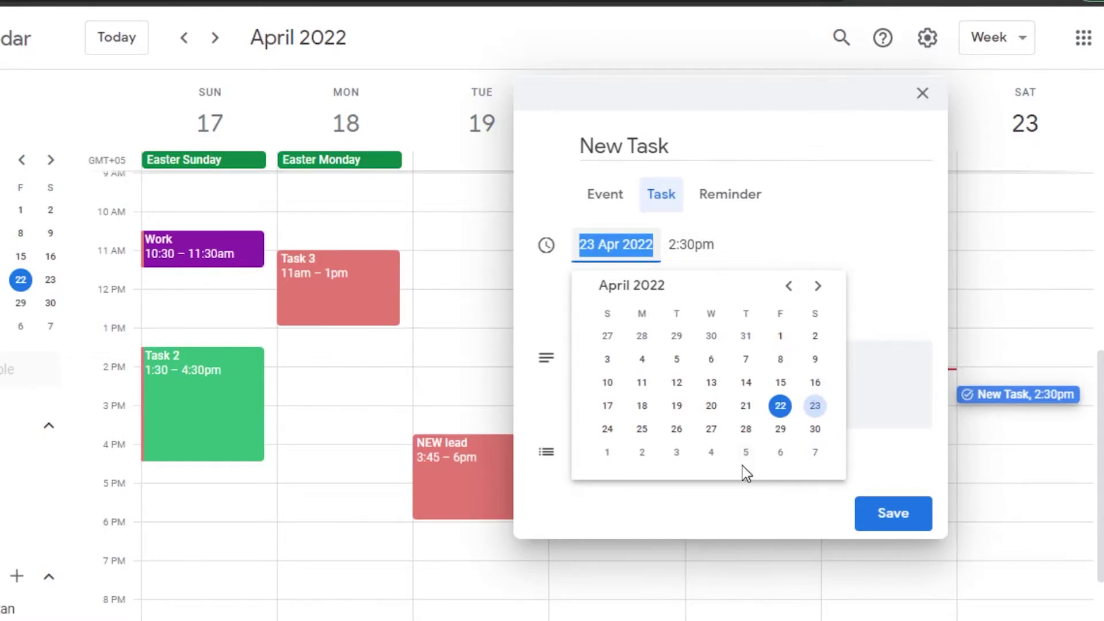
left_click(875, 494)
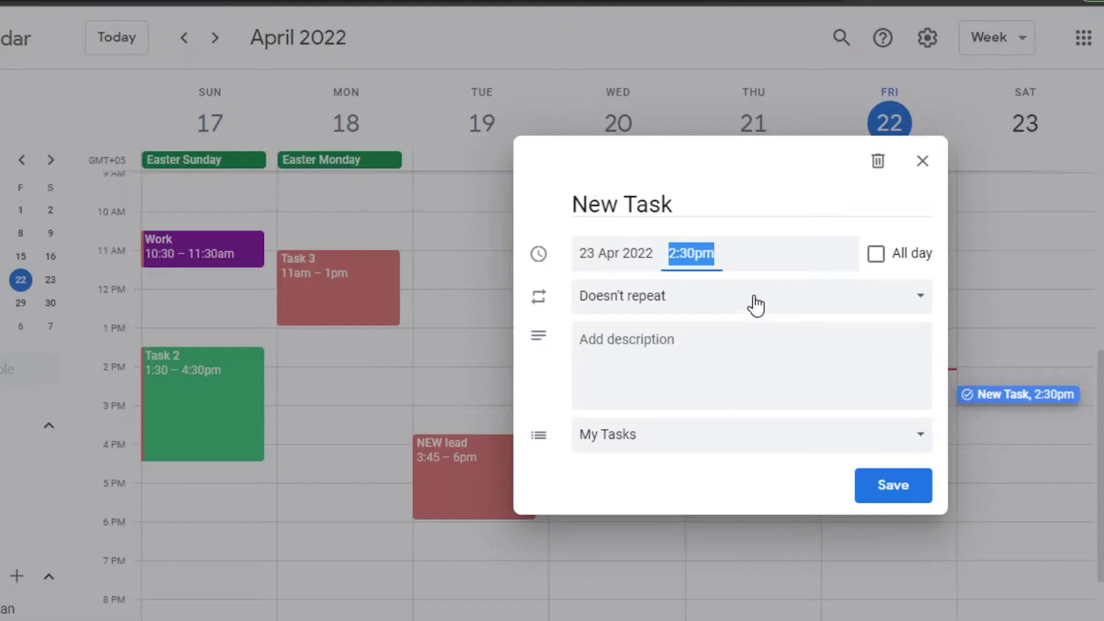
left_click(736, 298)
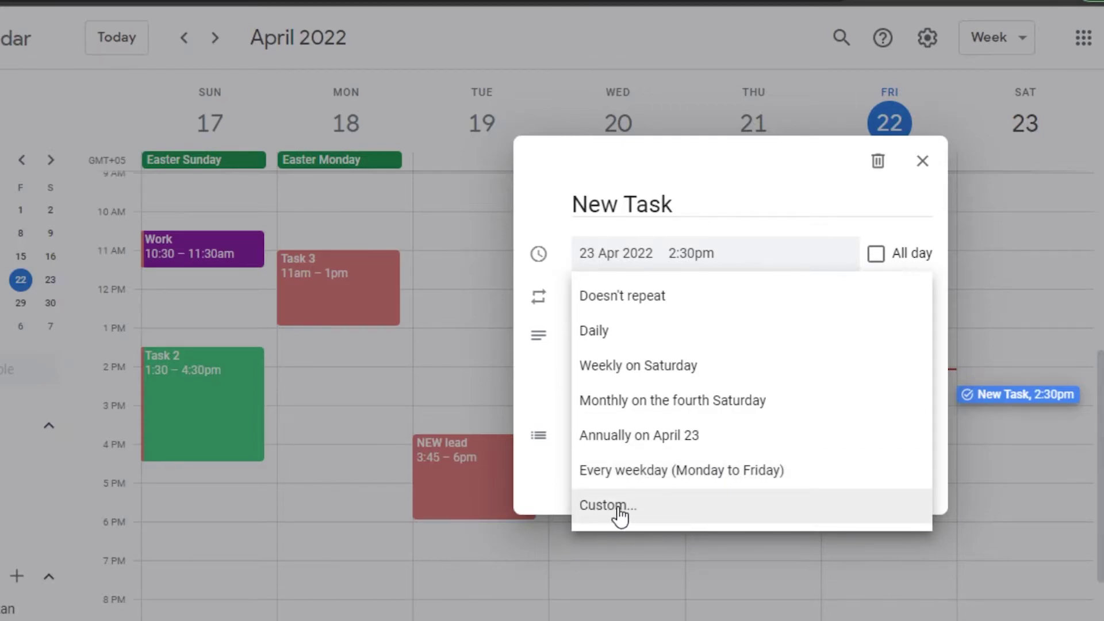
left_click(674, 311)
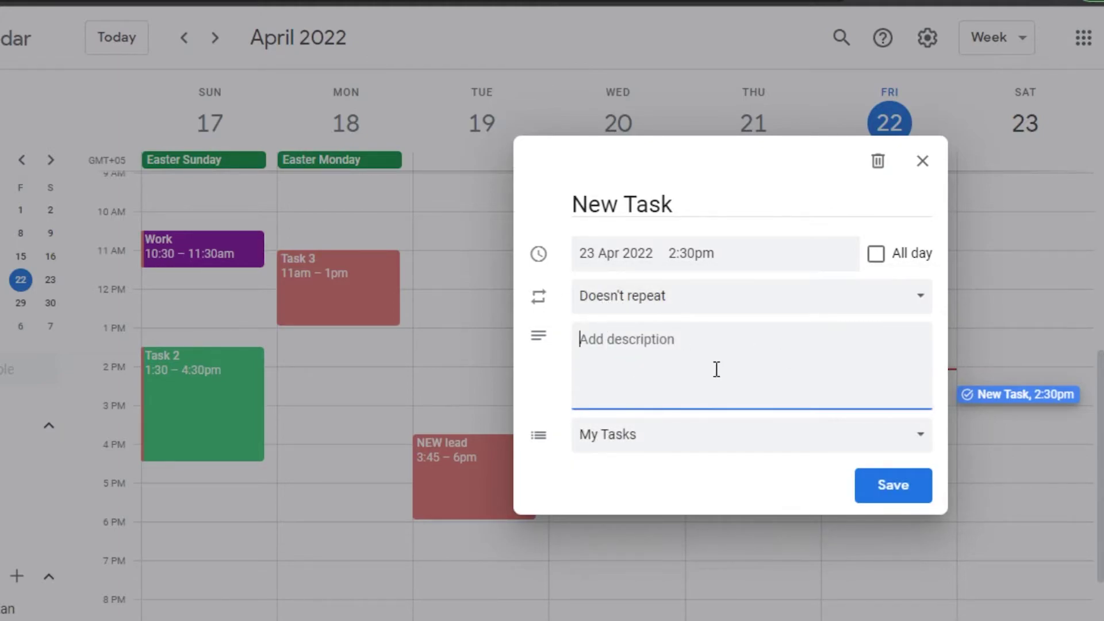
left_click(628, 446)
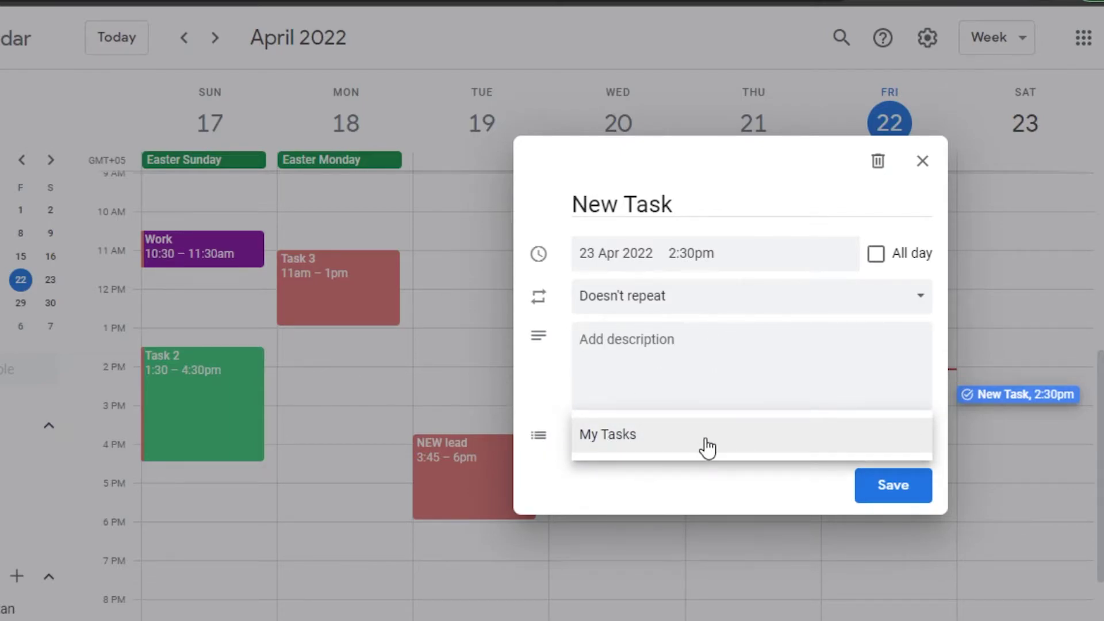
left_click(764, 447)
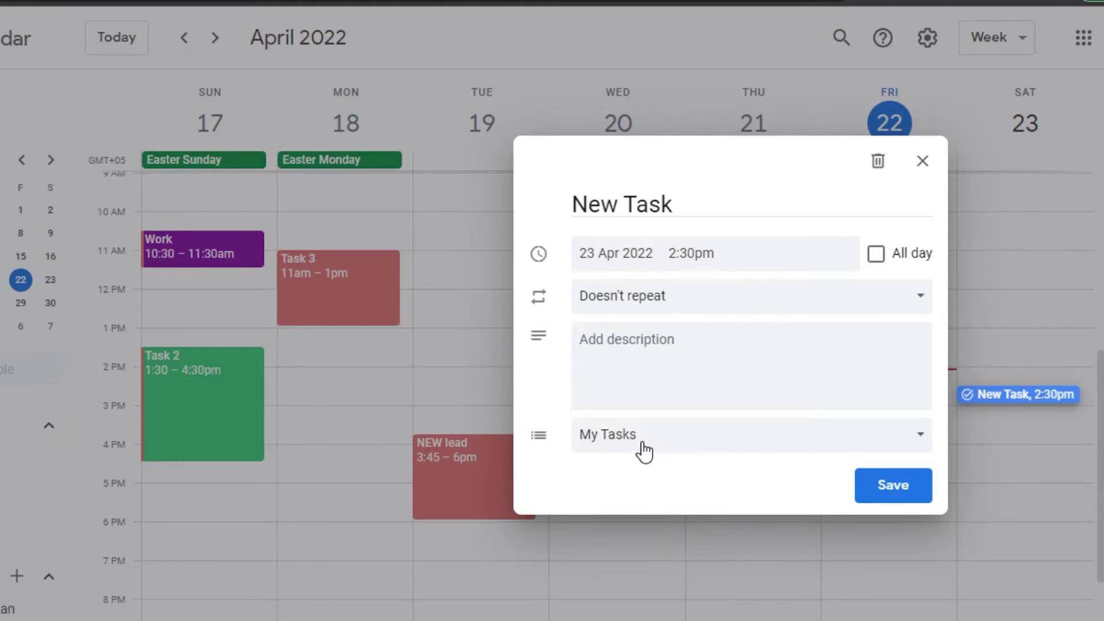
left_click(690, 436)
left_click(665, 434)
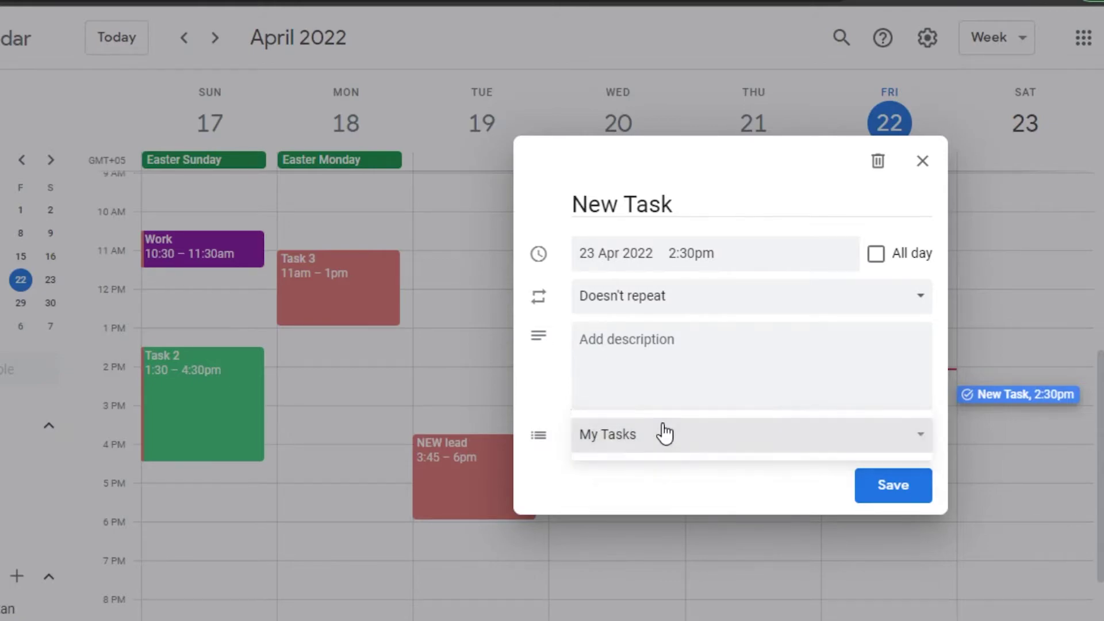
left_click(876, 486)
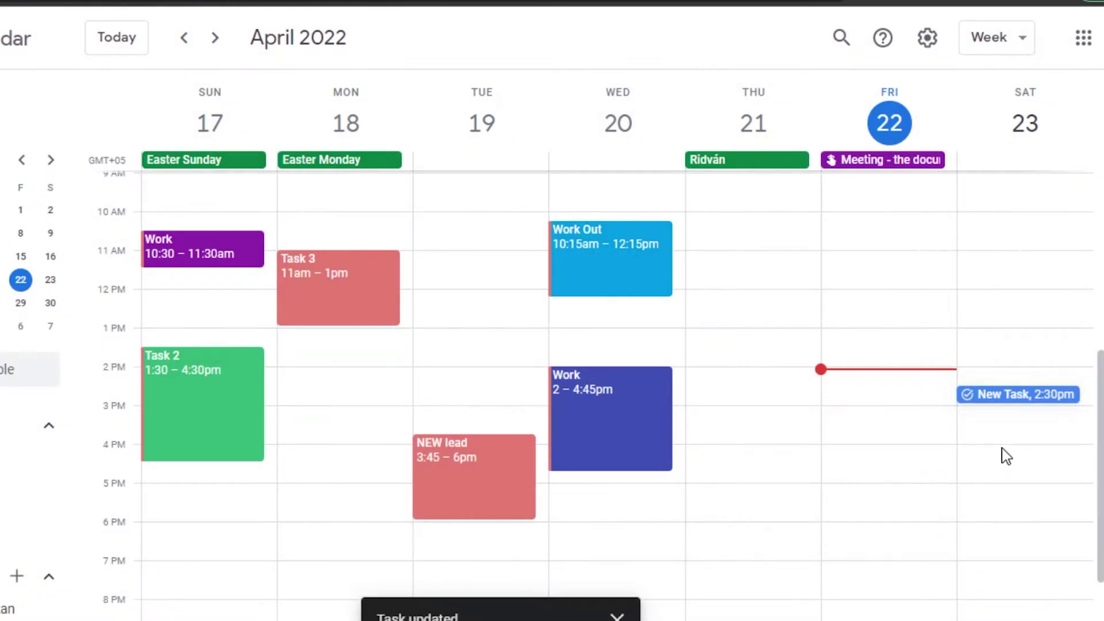
Mark Saturday's New Task as completed so it shows struck through
left_click(1007, 402)
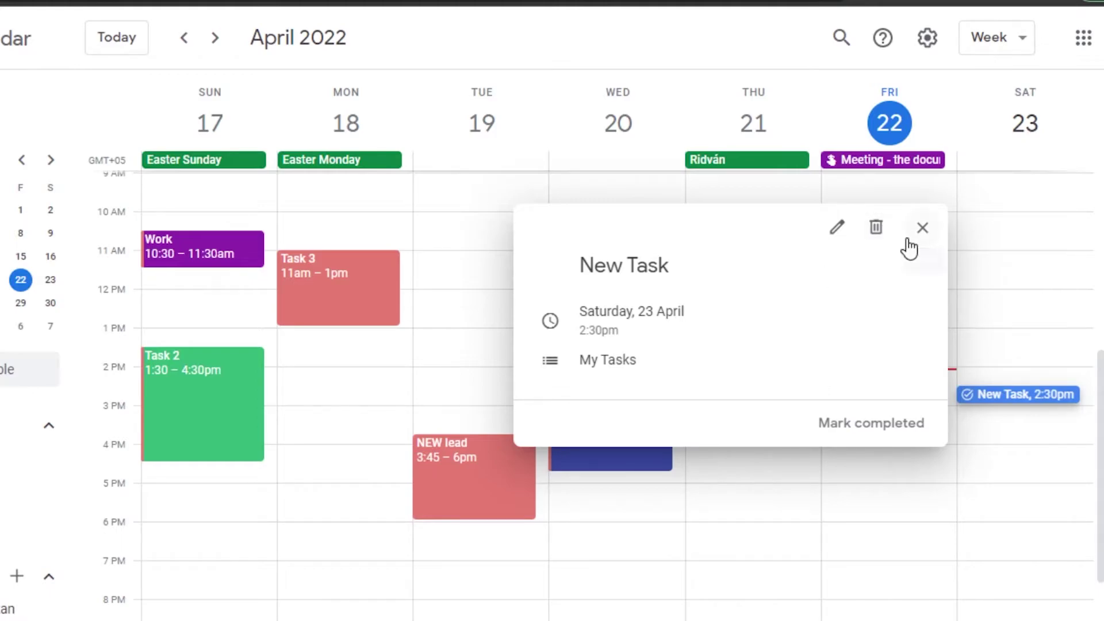
left_click(907, 507)
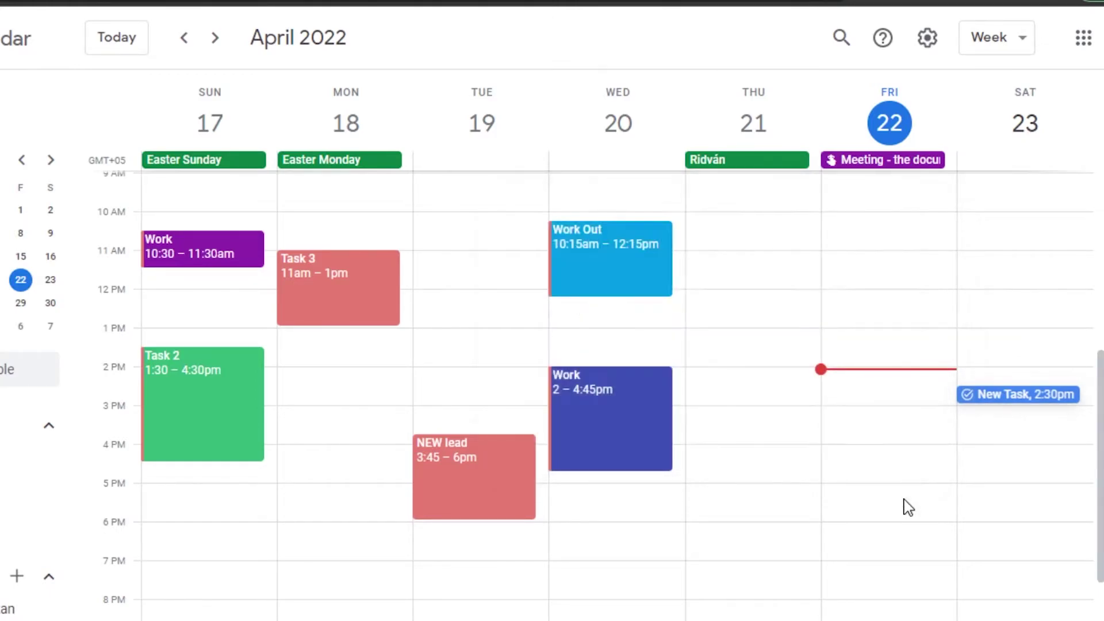
left_click(1012, 389)
left_click(1015, 395)
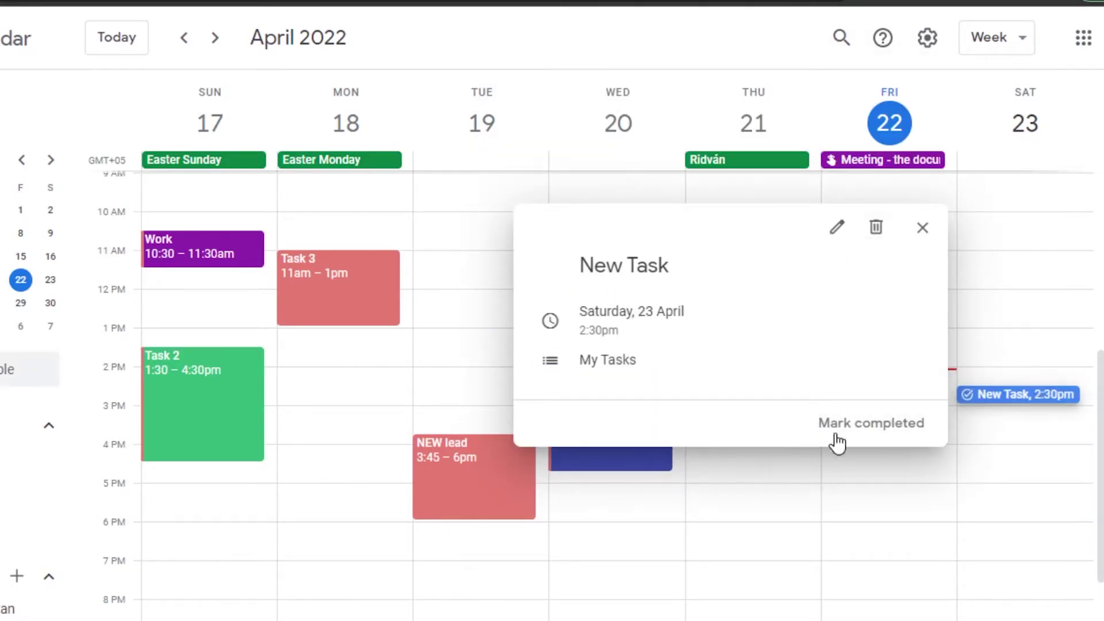
left_click(875, 424)
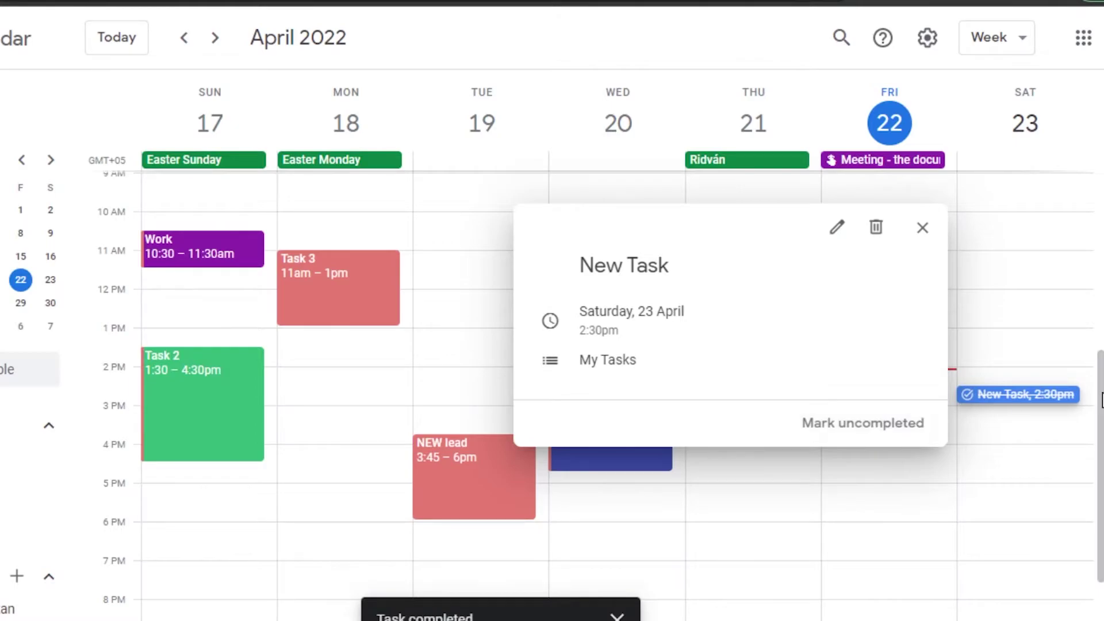
left_click(922, 228)
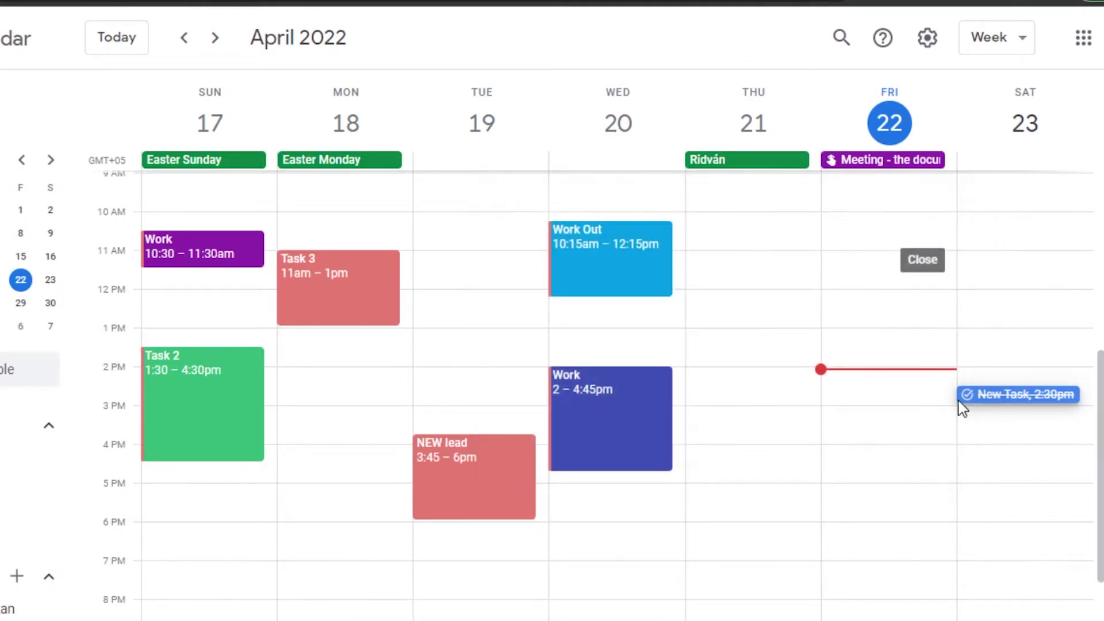
Check the NEW lead event, then begin a Thursday 11:30am–12:30pm event draft
scroll(1037, 428, "down", 1)
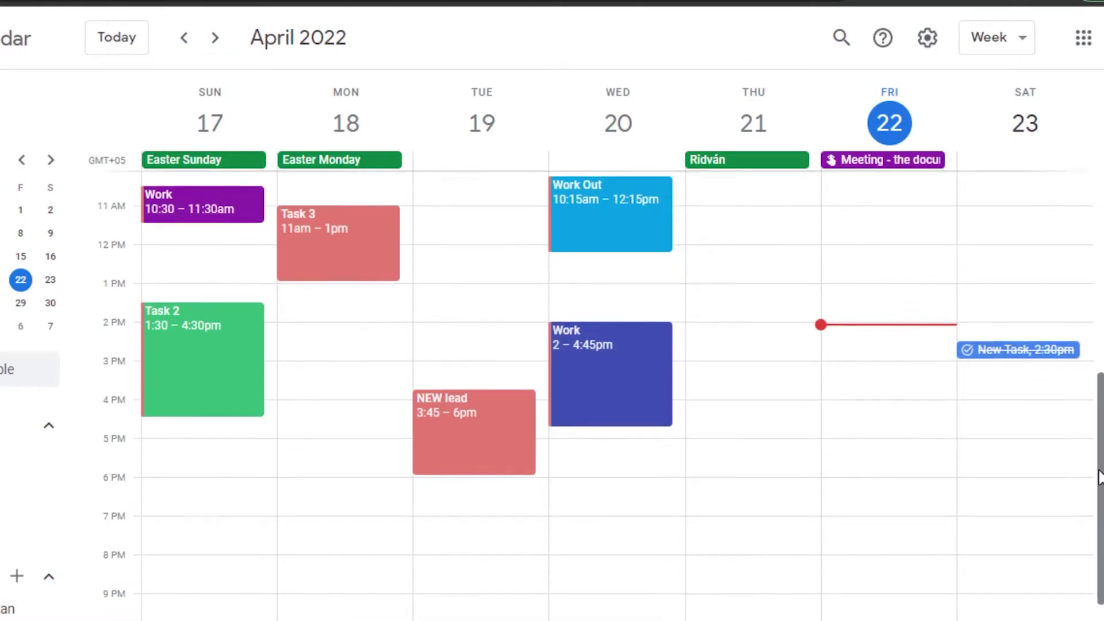
scroll(659, 278, "up", 3)
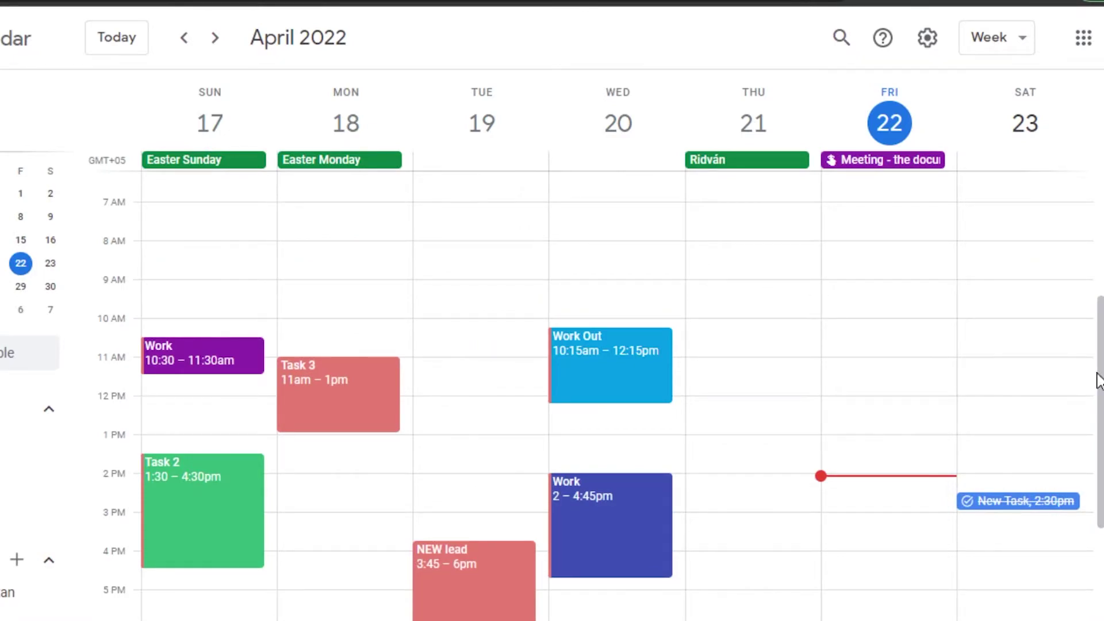
scroll(1102, 380, "down", 3)
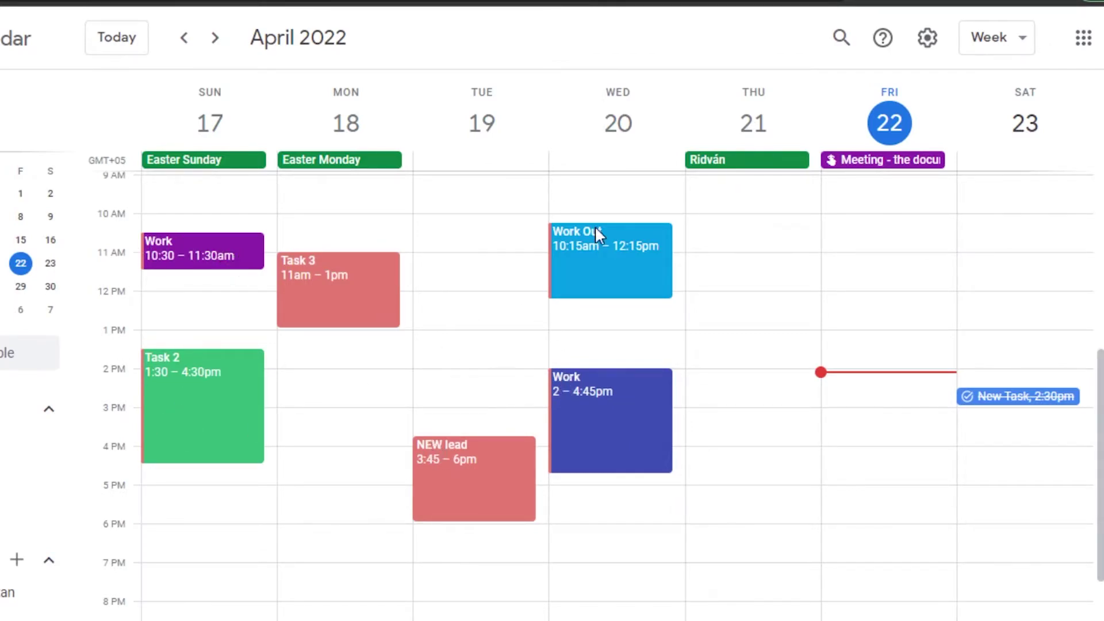
left_click(465, 495)
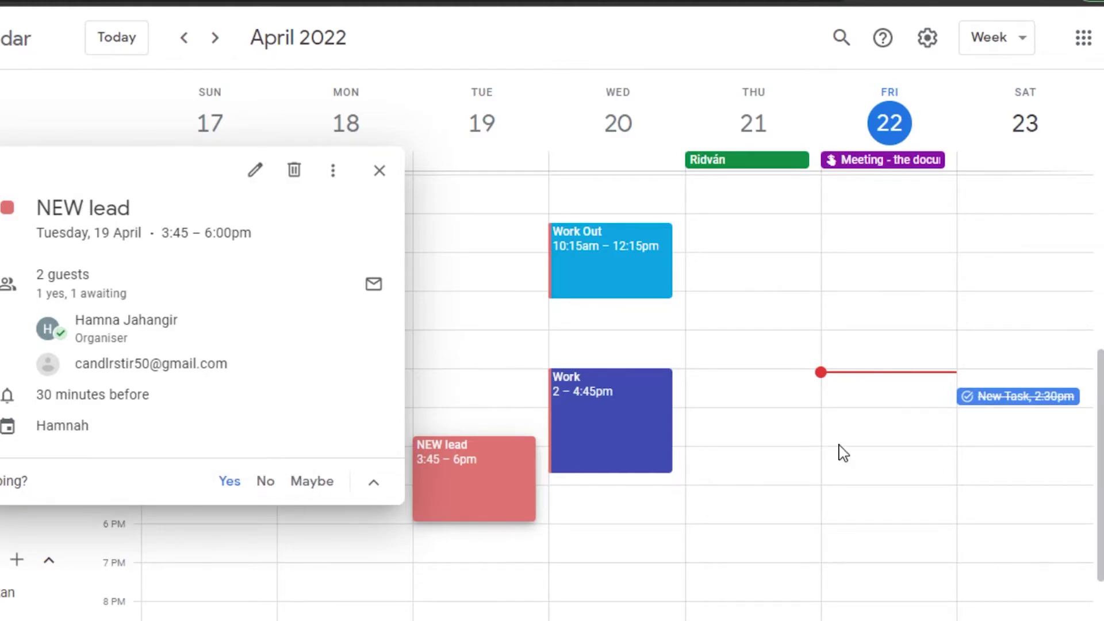
left_click(744, 397)
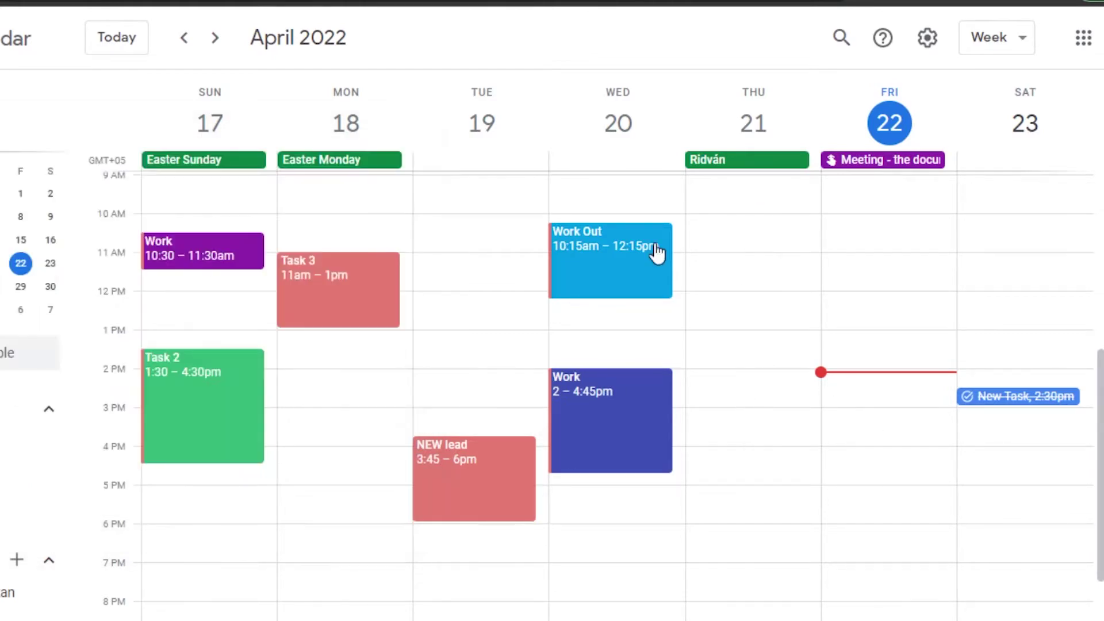
left_click(757, 287)
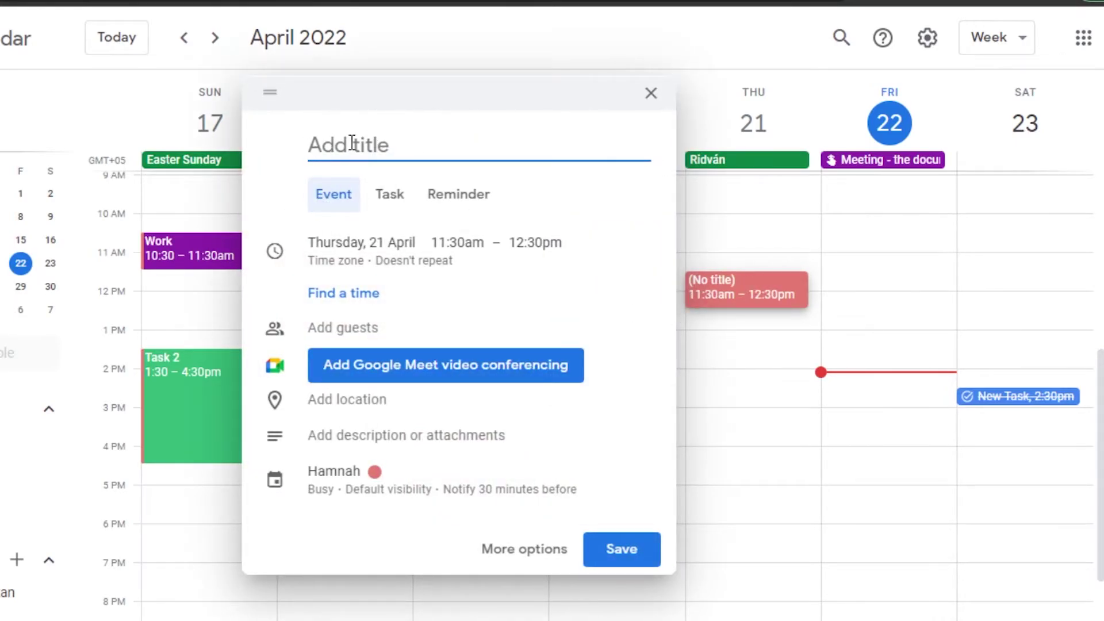
Title the Thursday event 'Meeting' and colour it Lavender
type("Meeting")
left_click(307, 329)
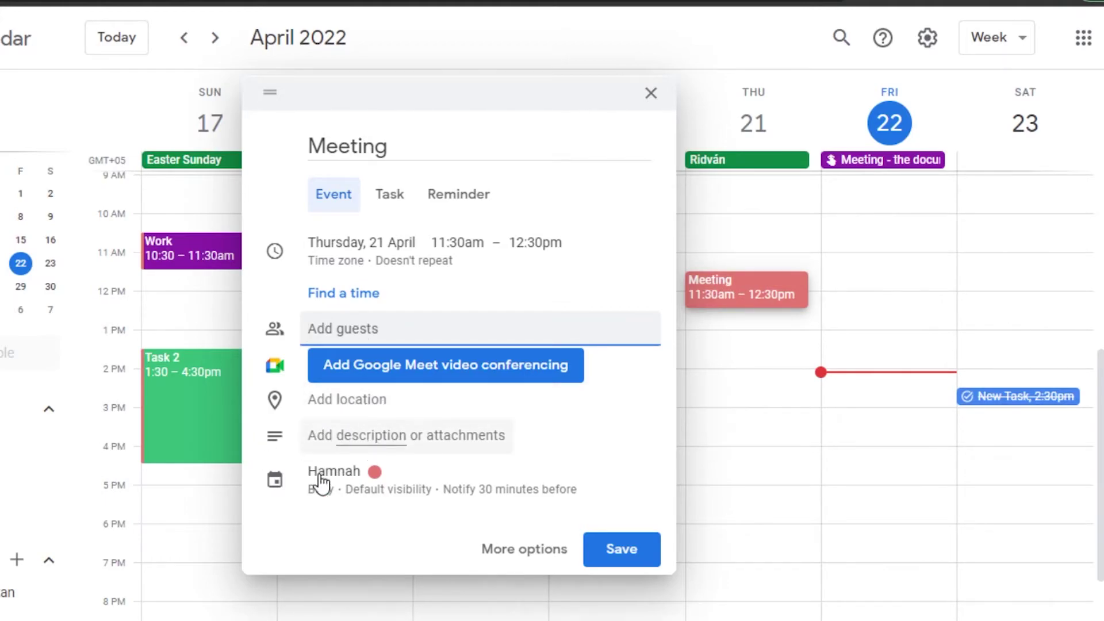
left_click(361, 485)
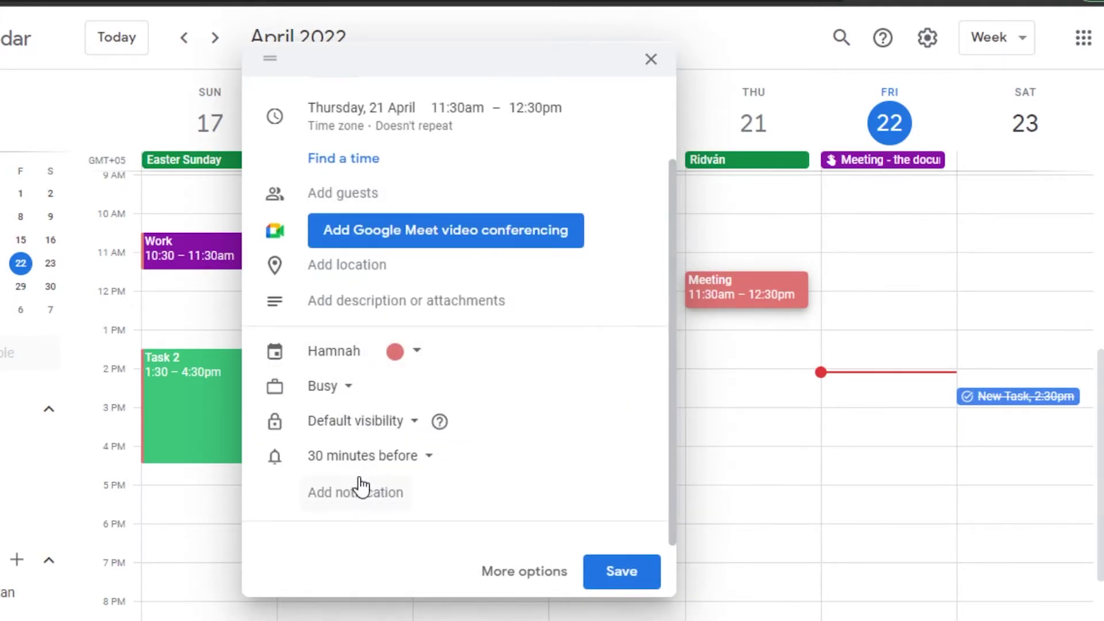
left_click(410, 353)
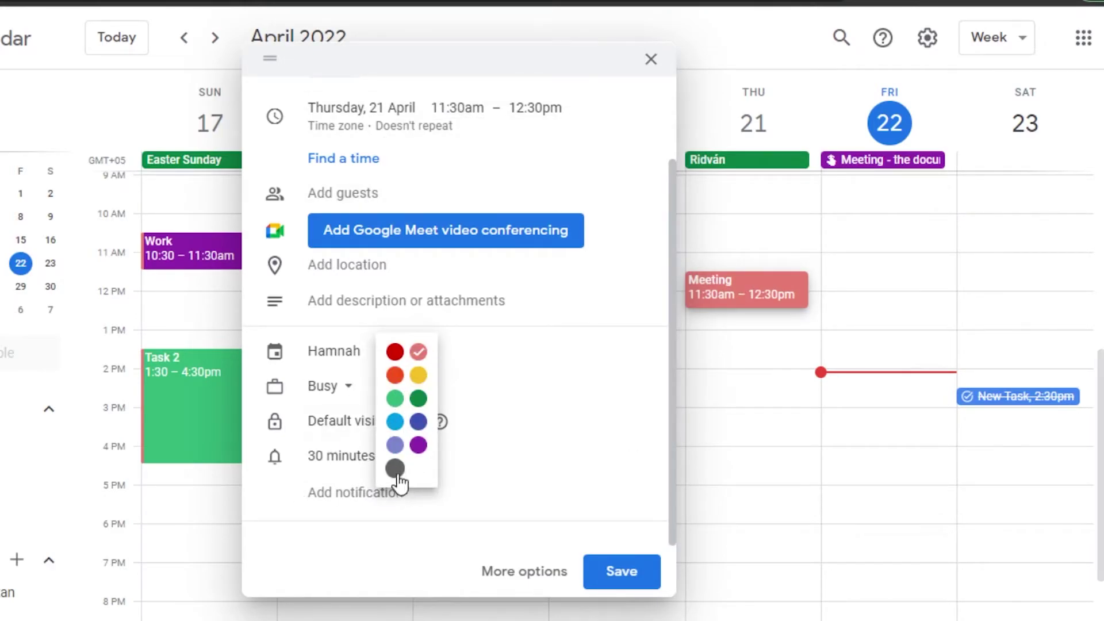
left_click(395, 445)
Leave reminder and visibility unchanged, keep the Meeting marked busy, and save it
left_click(374, 454)
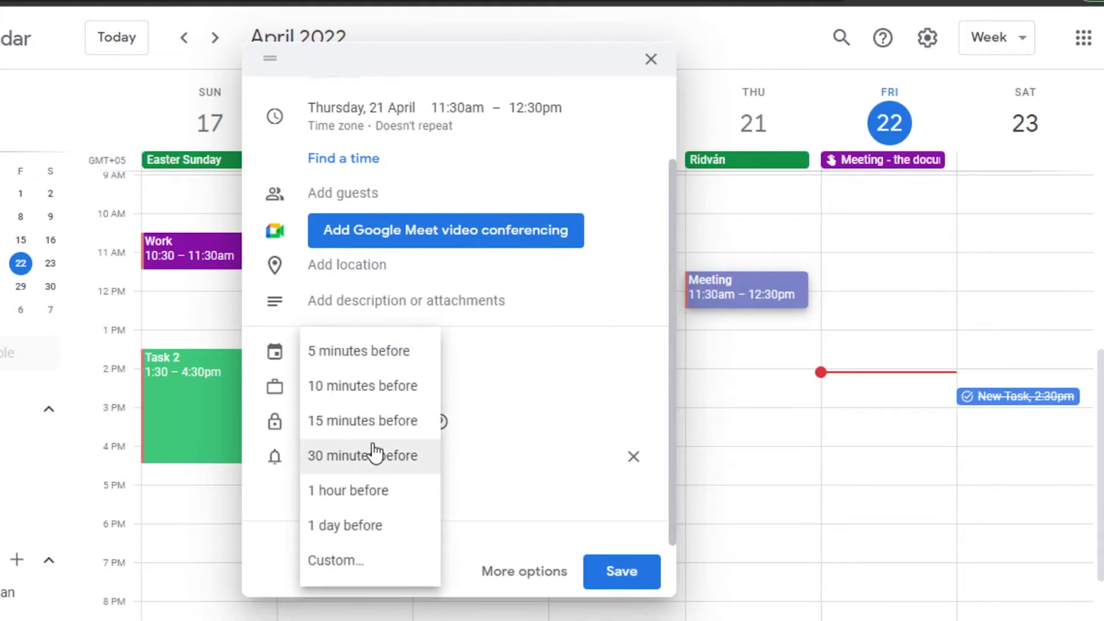
left_click(521, 501)
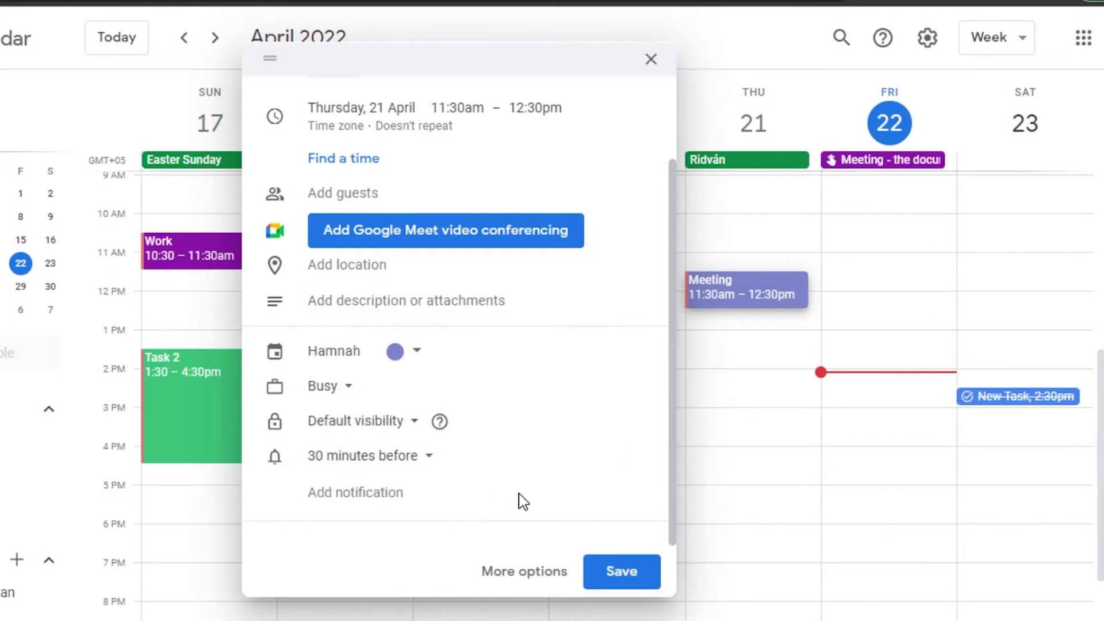
left_click(390, 443)
left_click(516, 414)
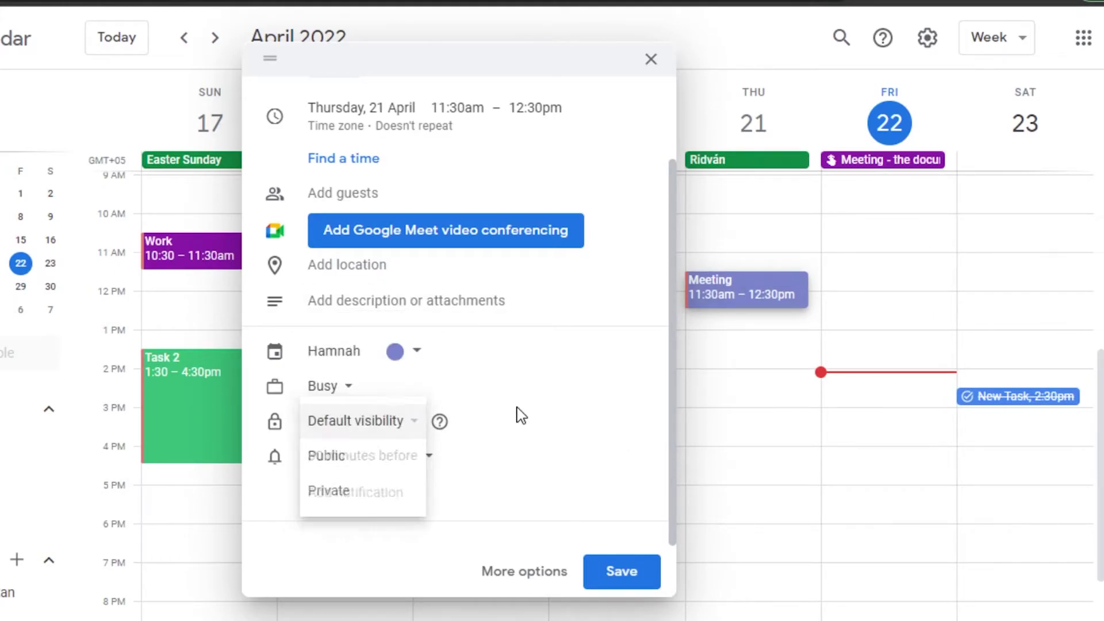
left_click(345, 389)
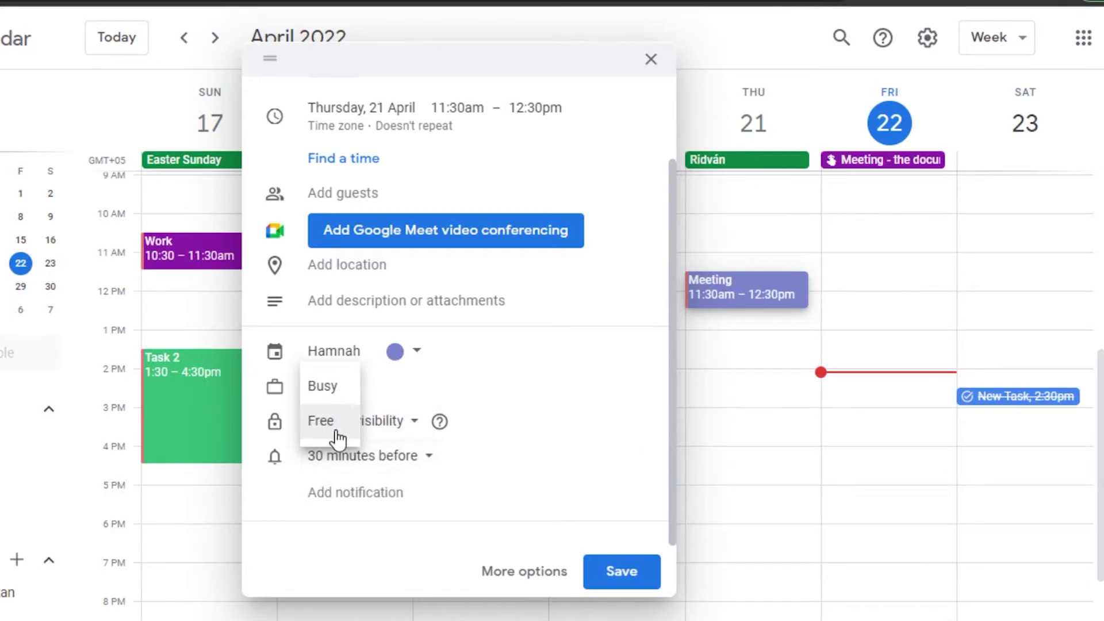
left_click(567, 395)
left_click(632, 575)
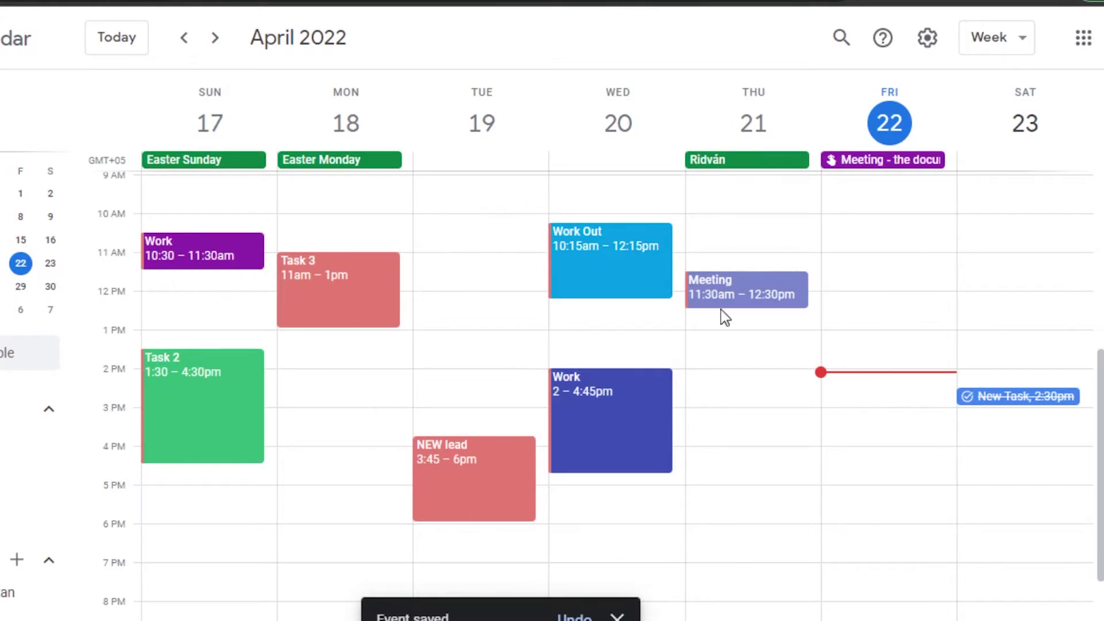
Extend the Thursday Meeting so it ends at 1:30pm
left_click_drag(739, 315, 736, 343)
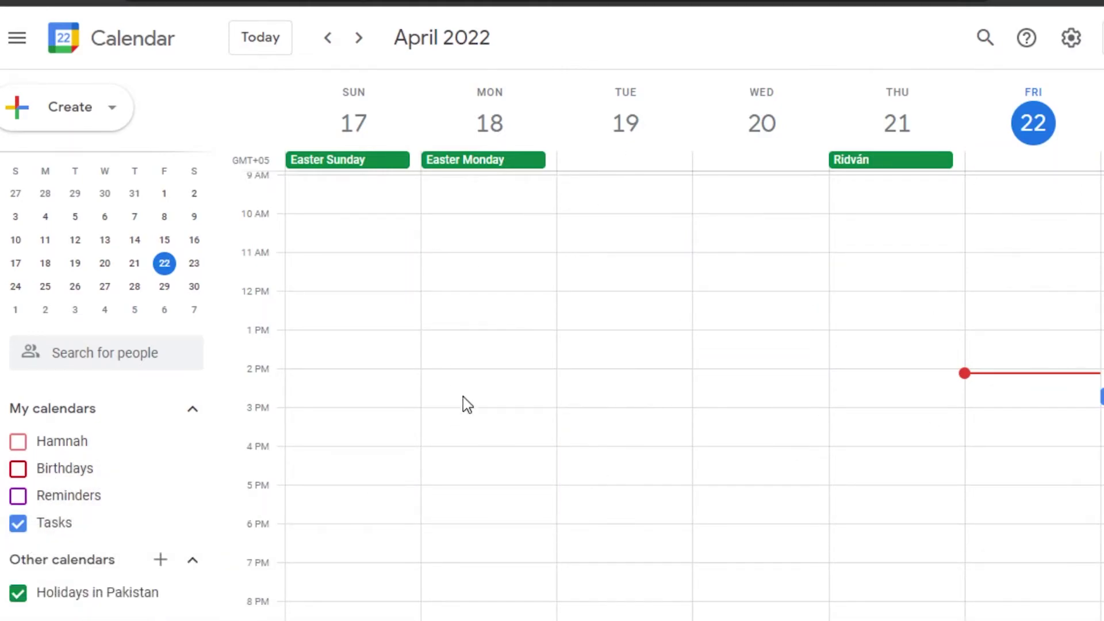
Make tasks display in Tomato red and start a Monday 10:30am task entry
left_click(193, 525)
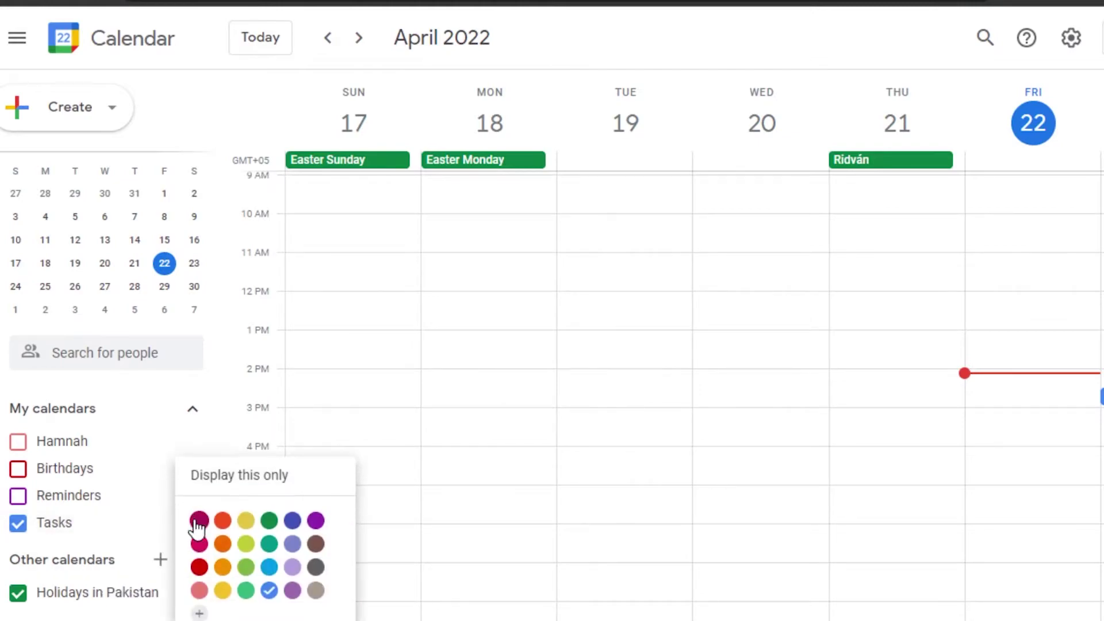
left_click(199, 565)
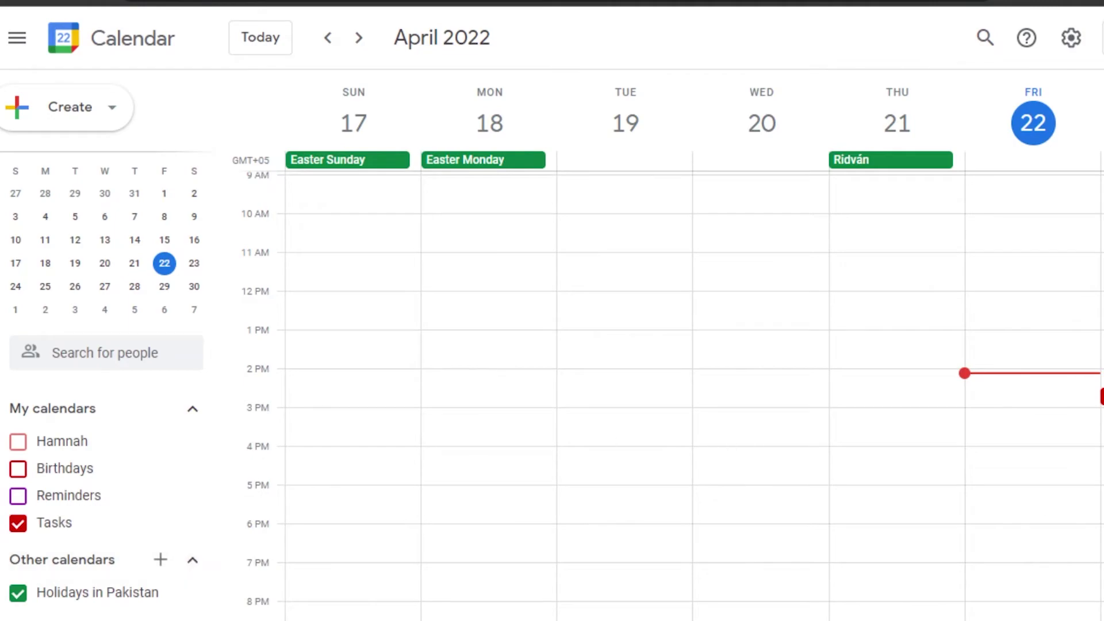
left_click(478, 249)
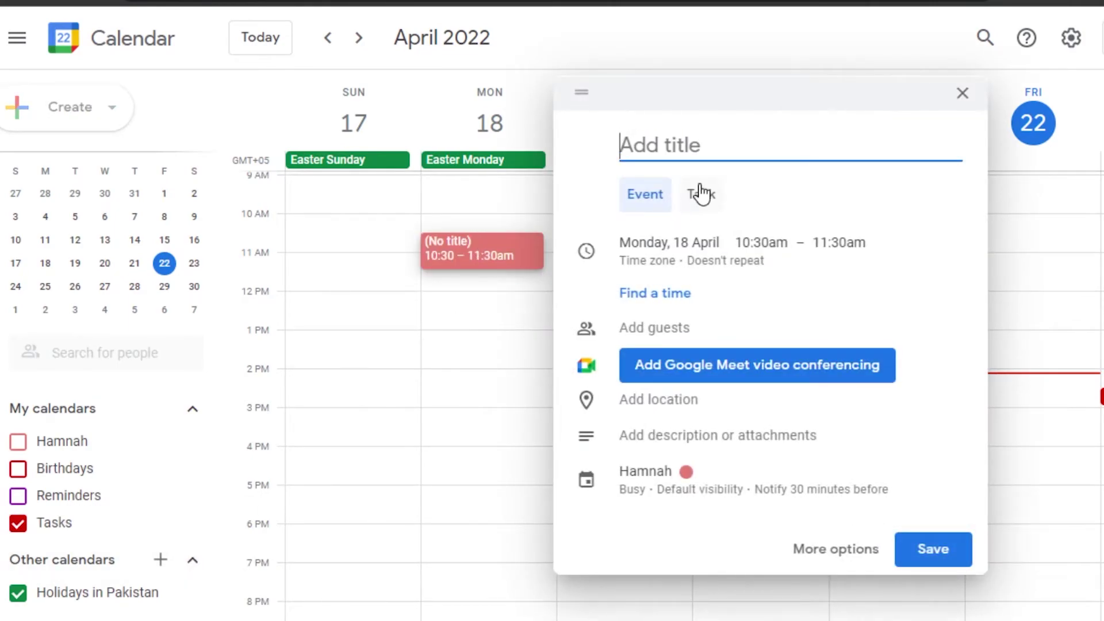
left_click(701, 193)
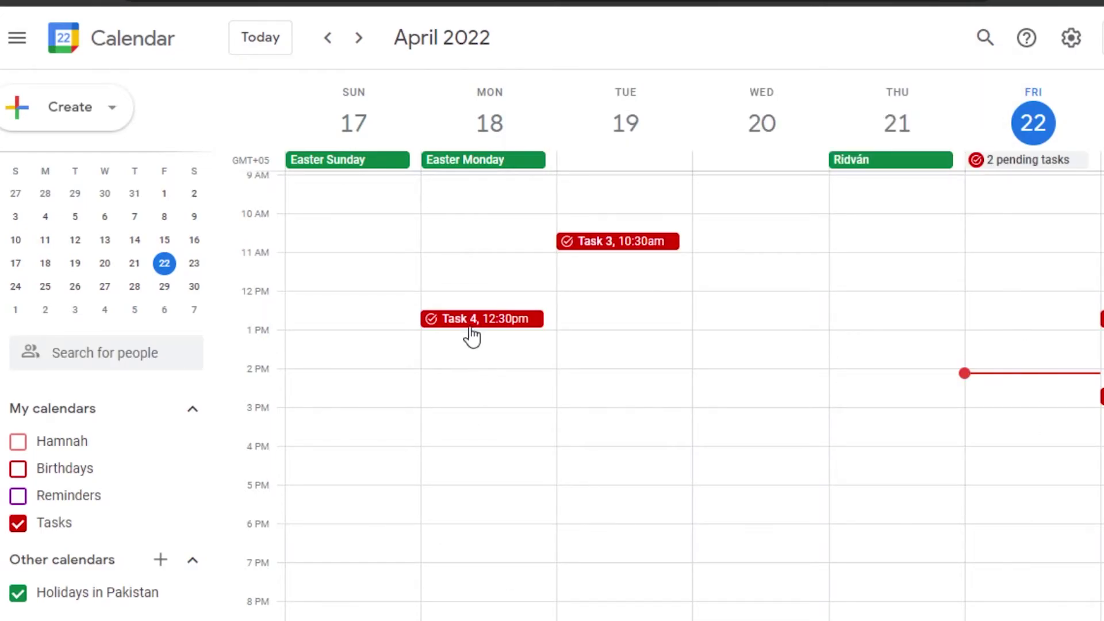
Move Task 4 to Tuesday 11:30am and show the Reminders and Birthdays calendars again
left_click_drag(473, 328, 621, 293)
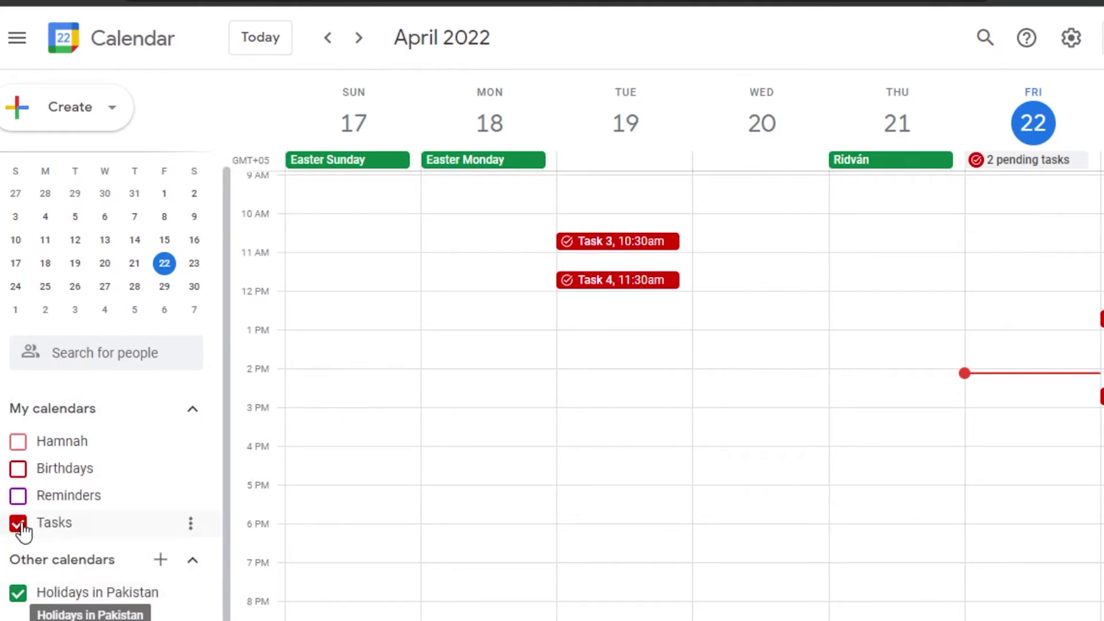
left_click(18, 495)
left_click(18, 469)
Show the personal calendar's events again and move Task 3 to Saturday at 10:45am
left_click(17, 444)
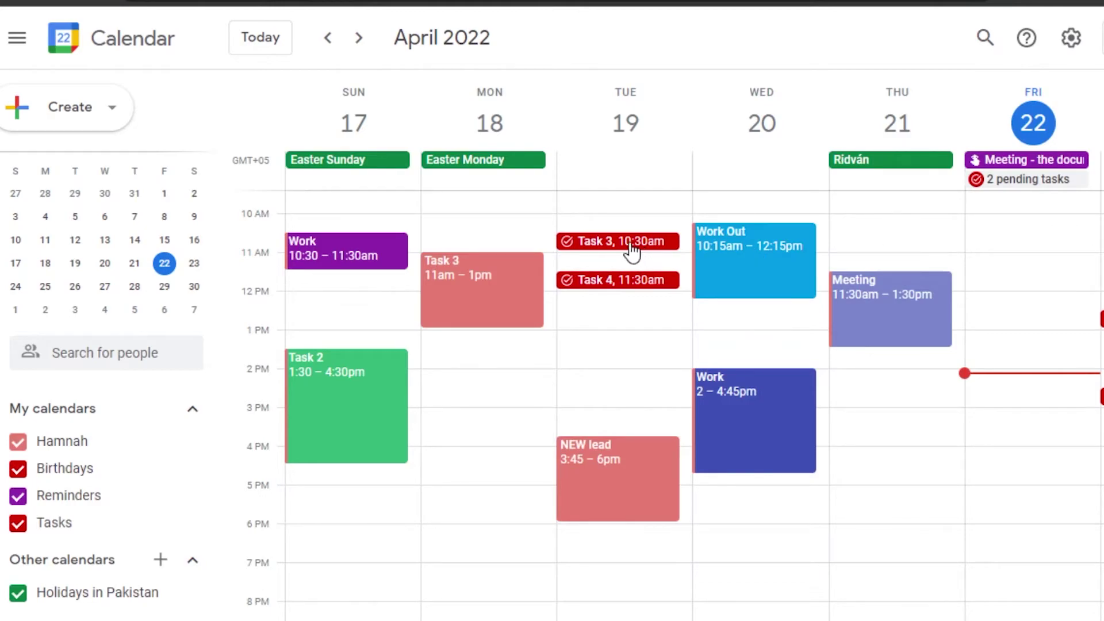
left_click_drag(625, 247, 902, 298)
left_click(902, 292)
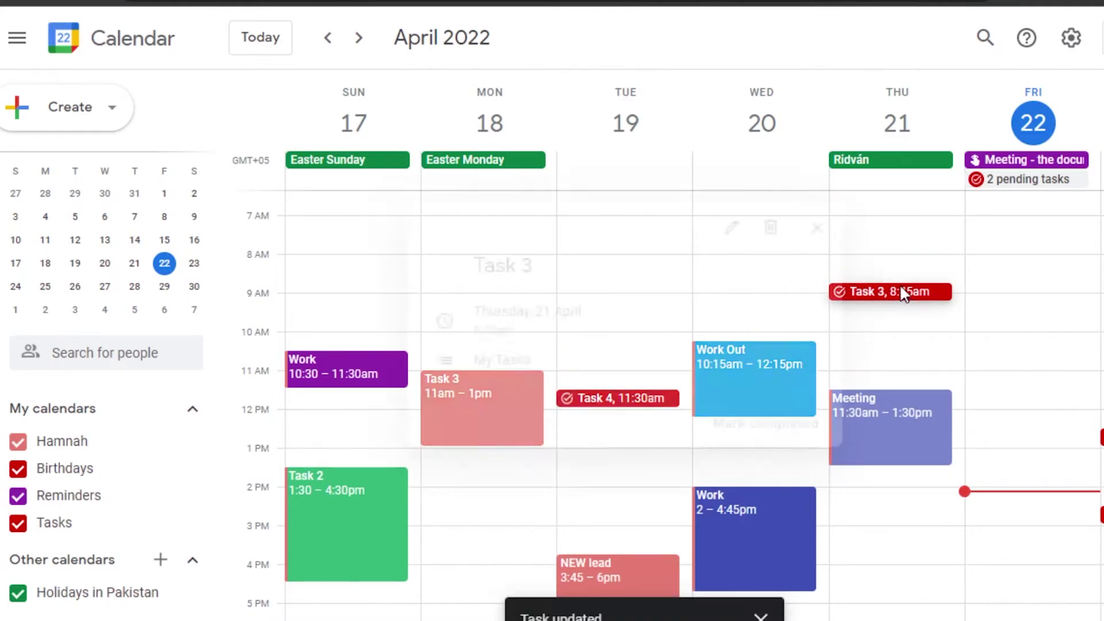
left_click(795, 229)
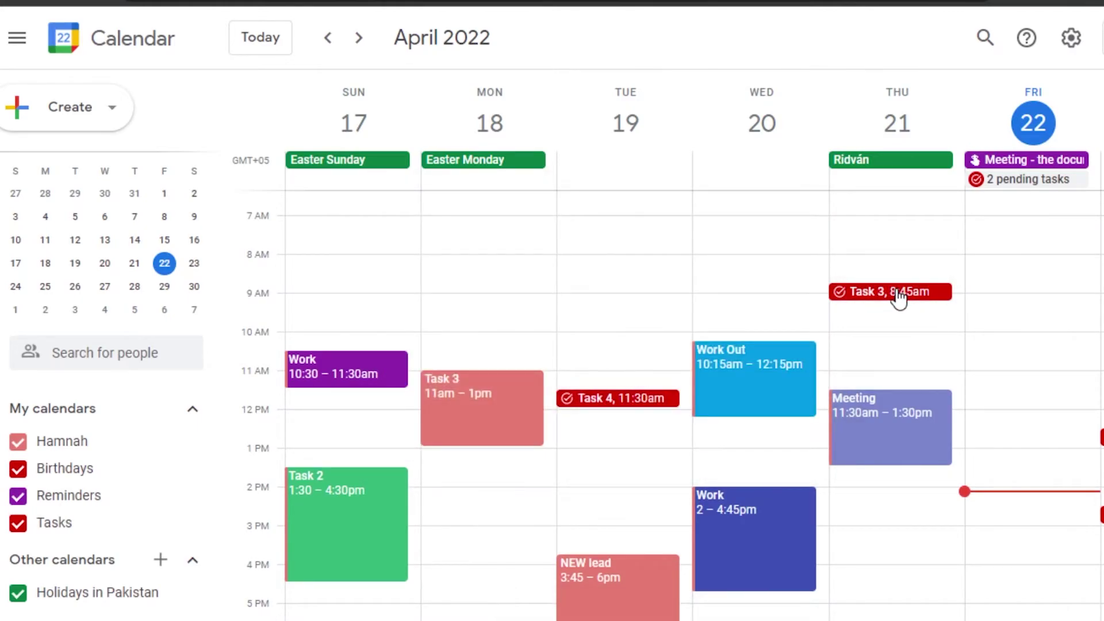
left_click_drag(899, 297, 1102, 368)
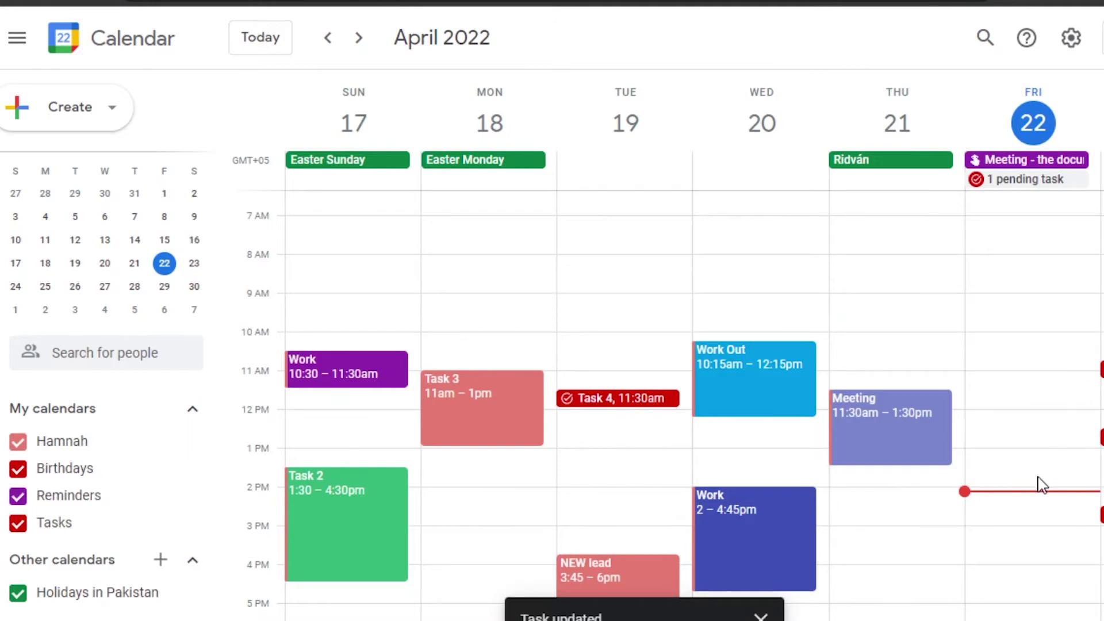
Move Tuesday's Task 4 up to 9:15am and show April 2022 as a month
scroll(673, 403, "down", 3)
scroll(673, 403, "up", 3)
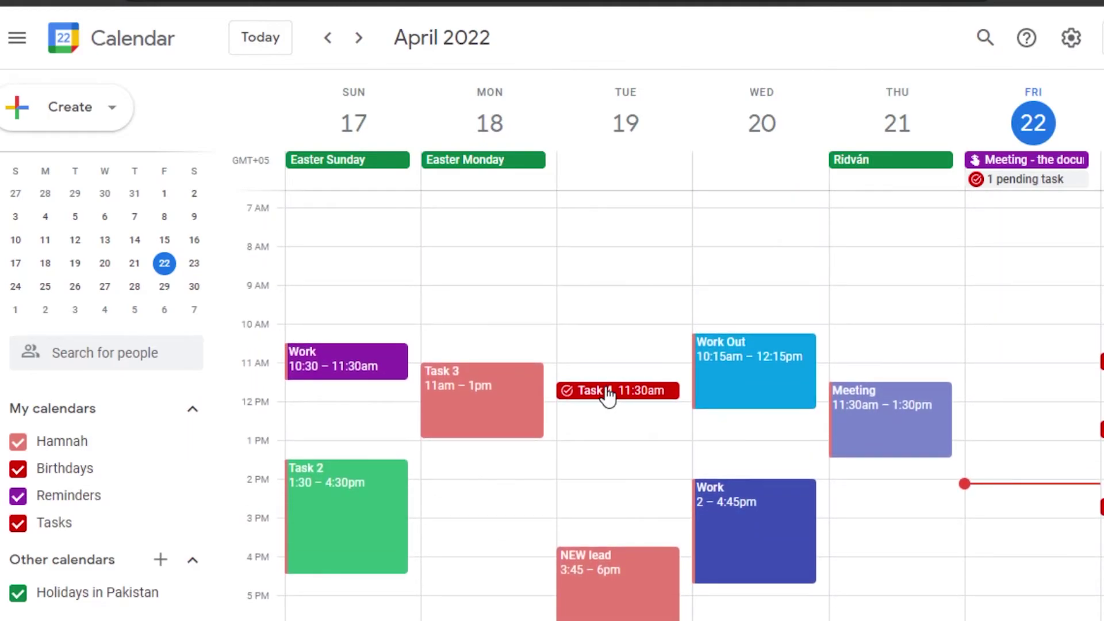
left_click_drag(607, 395, 611, 301)
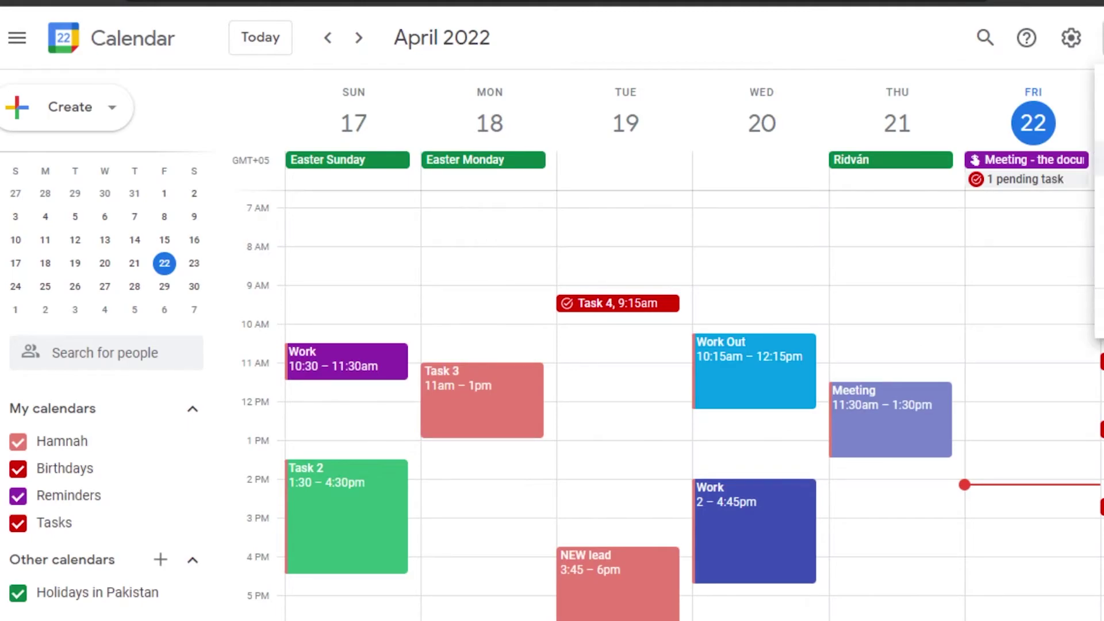
key("m")
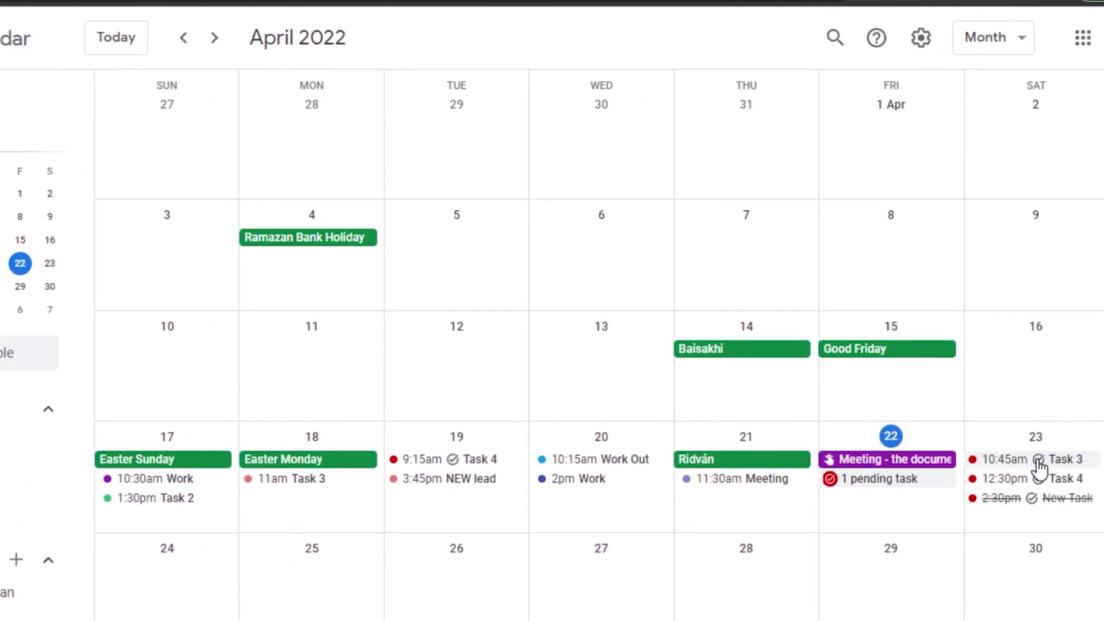
Mark Task 3 on Saturday 23 April as completed so it appears struck through
left_click(1040, 463)
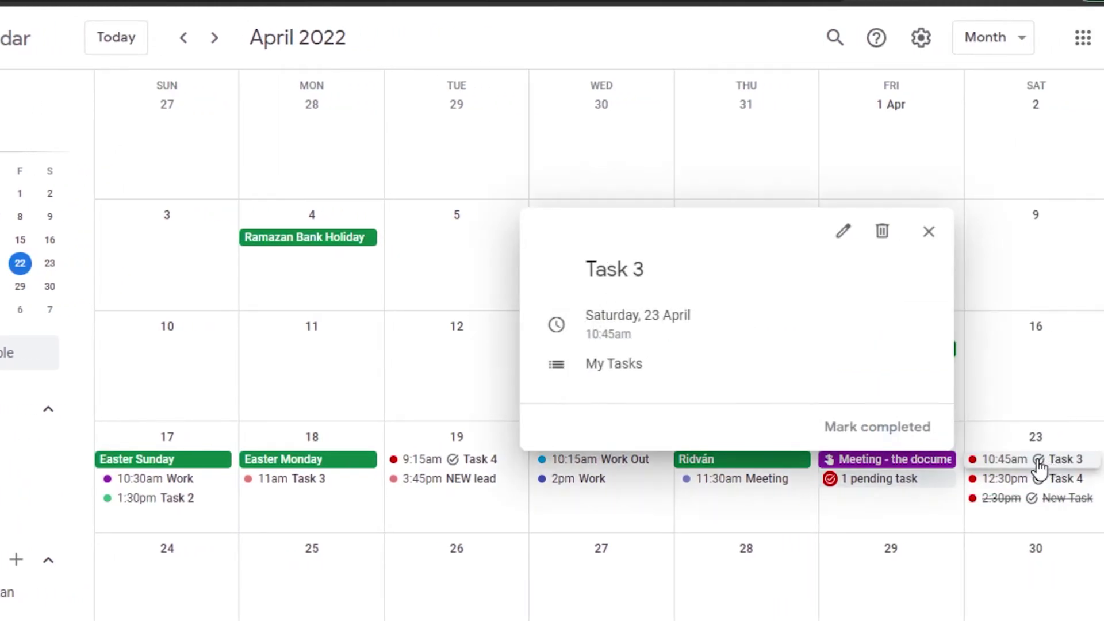
left_click(877, 435)
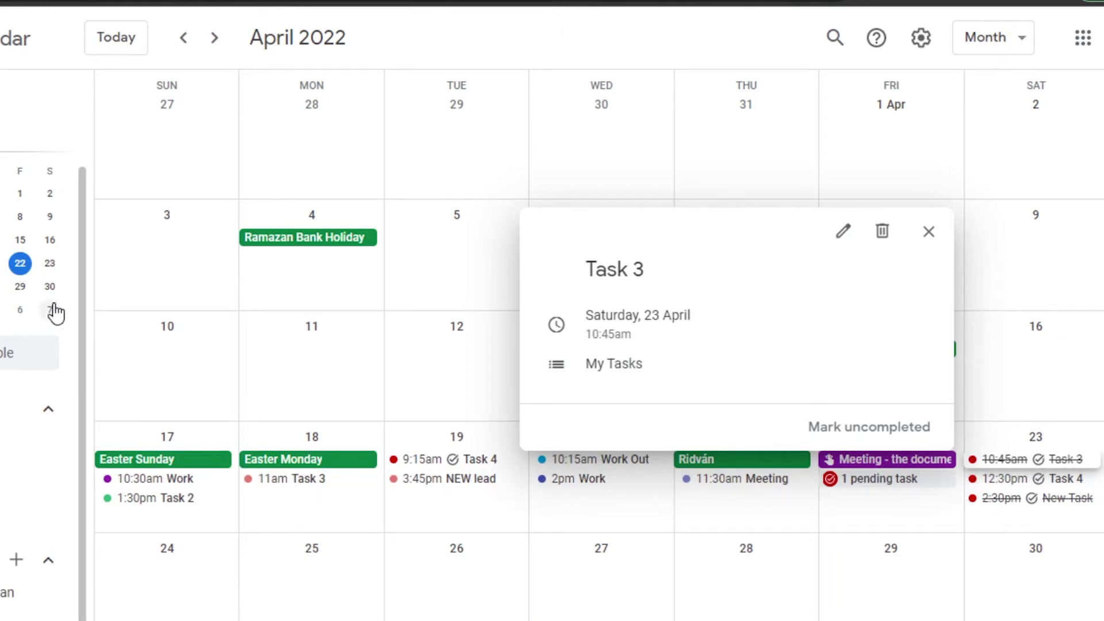
left_click_drag(85, 342, 85, 242)
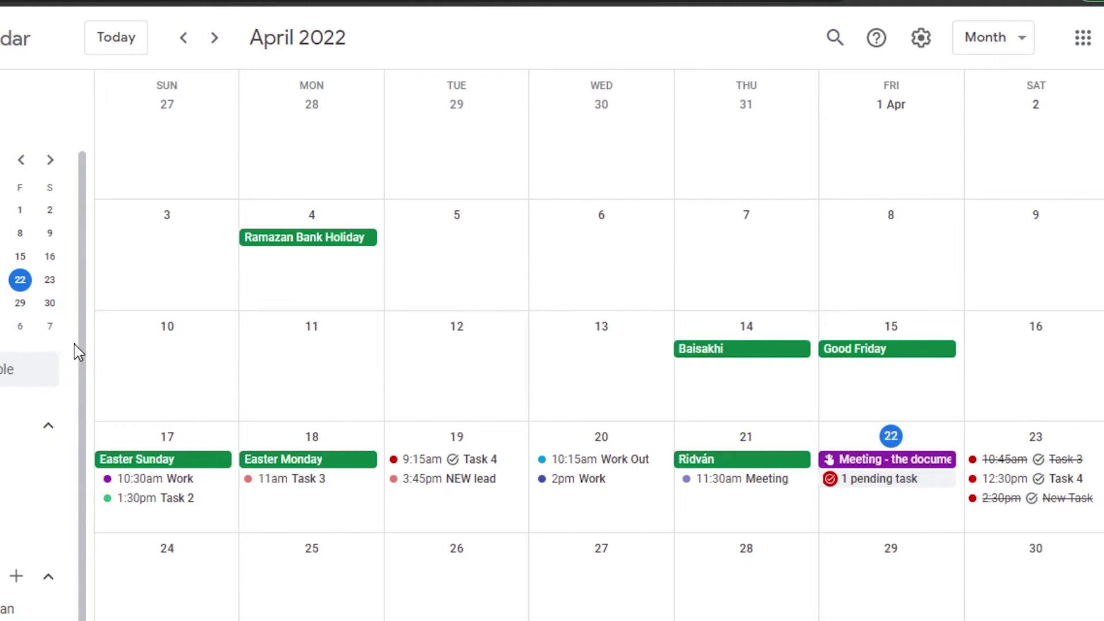
scroll(82, 368, "down", 1)
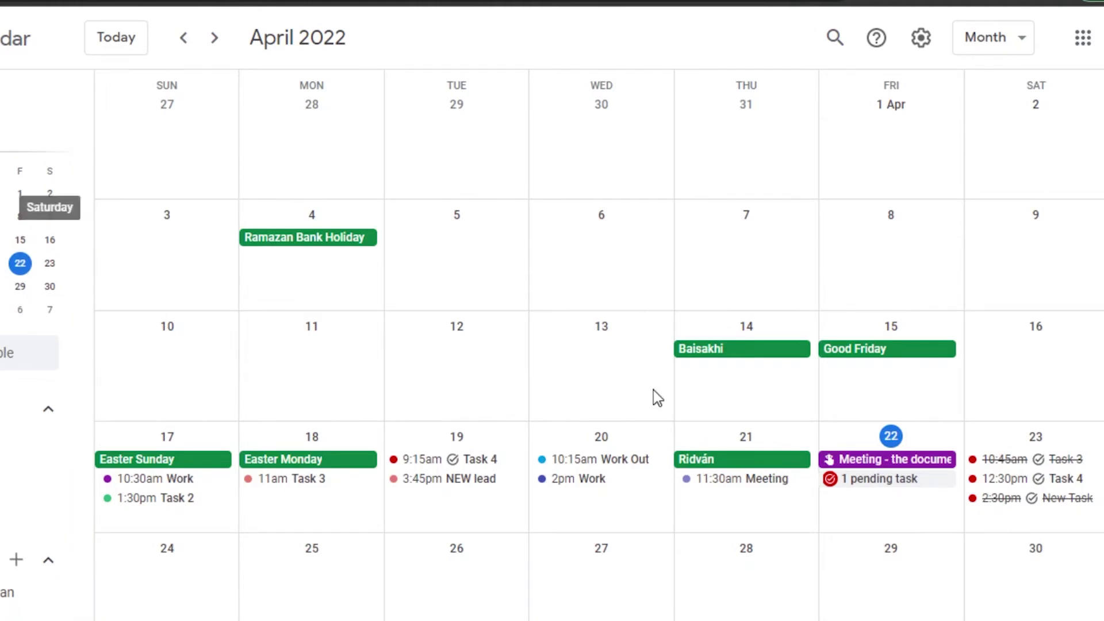
Switch to Day view and advance to Saturday 23 April 2022
left_click(987, 39)
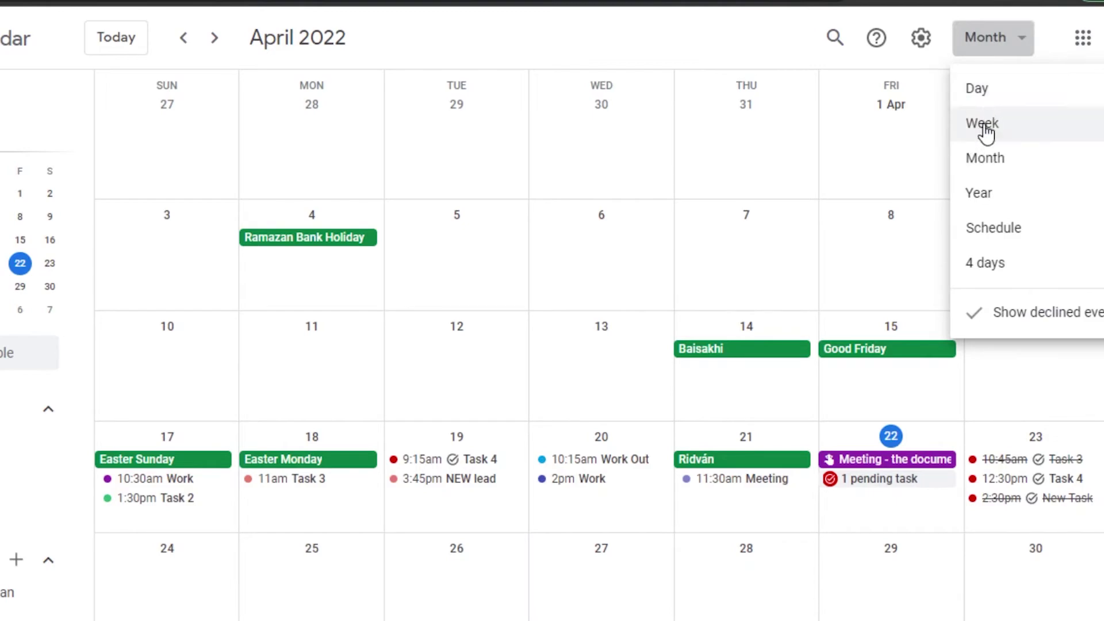
left_click(982, 92)
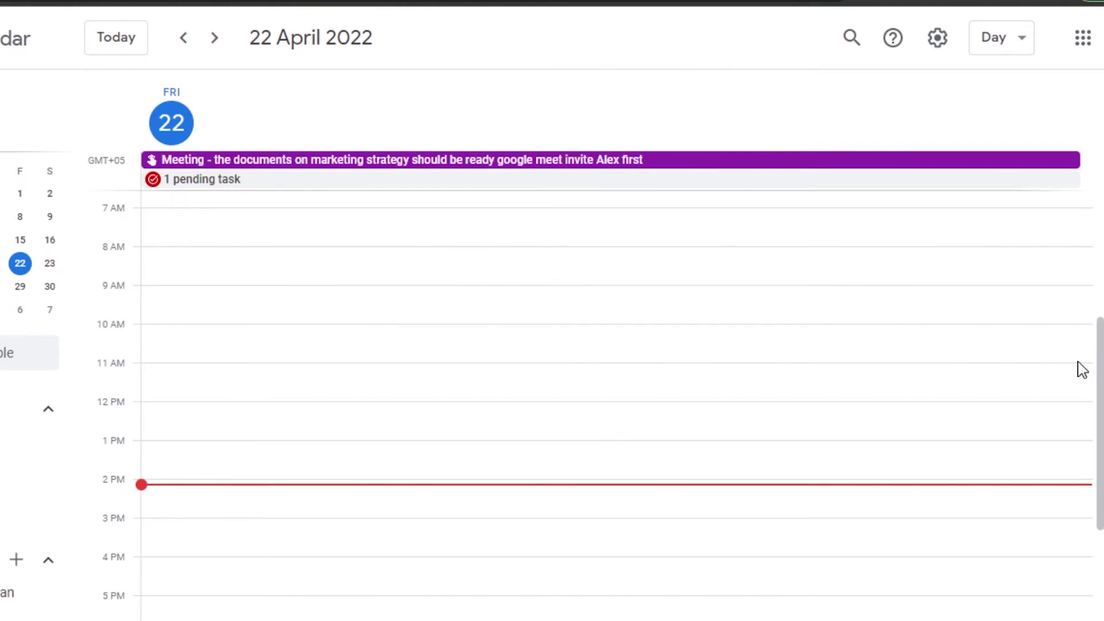
key("n")
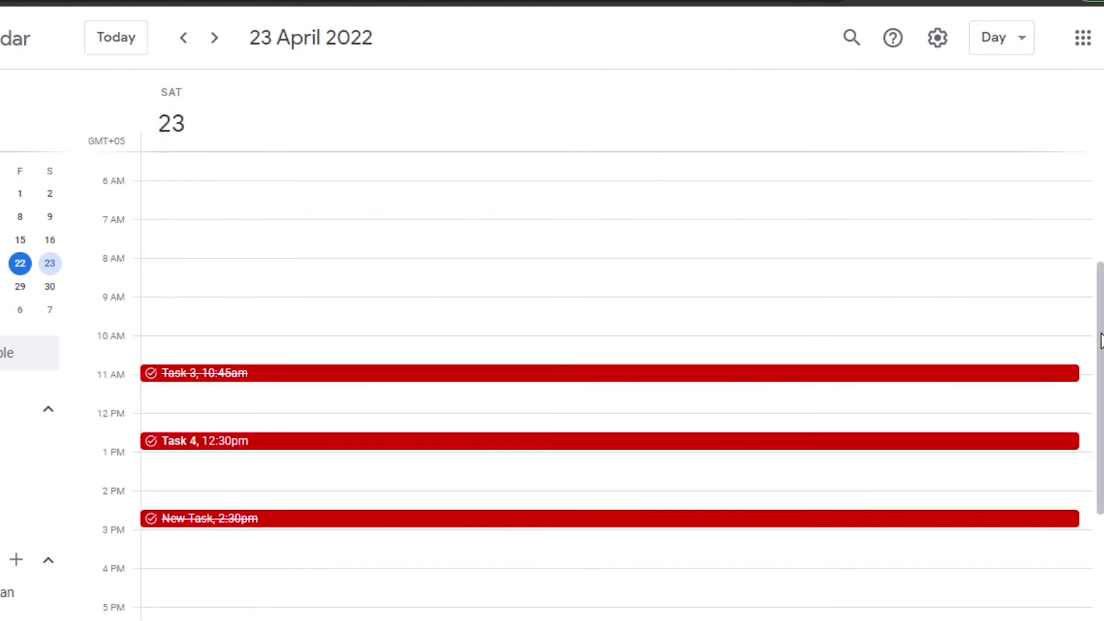
left_click_drag(1100, 339, 1102, 379)
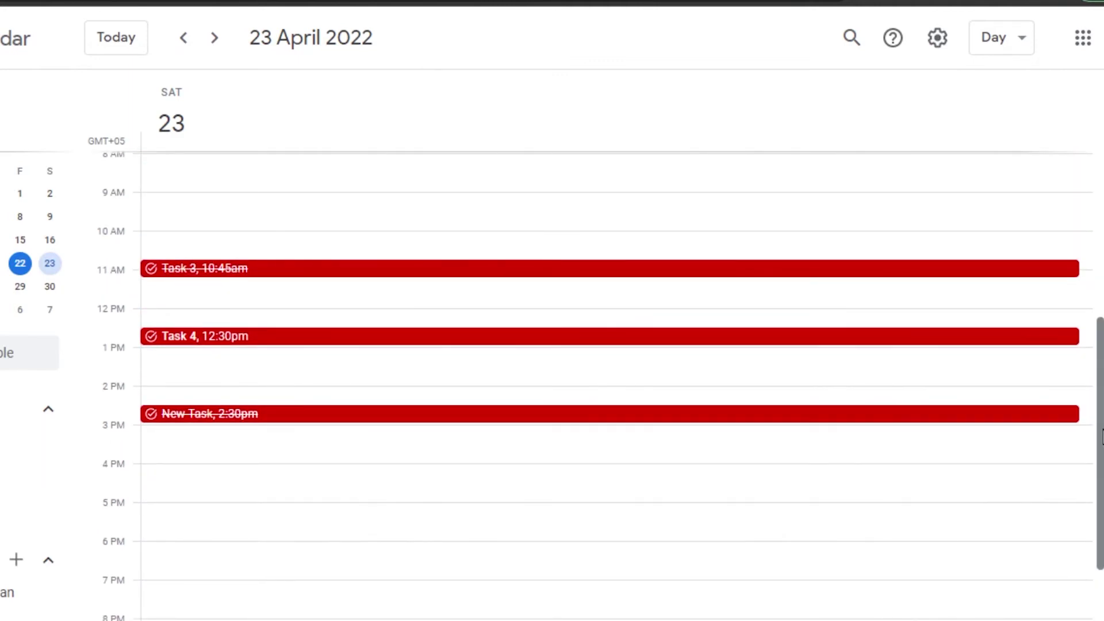
scroll(616, 385, "up", 5)
scroll(616, 385, "down", 5)
scroll(784, 437, "down", 1)
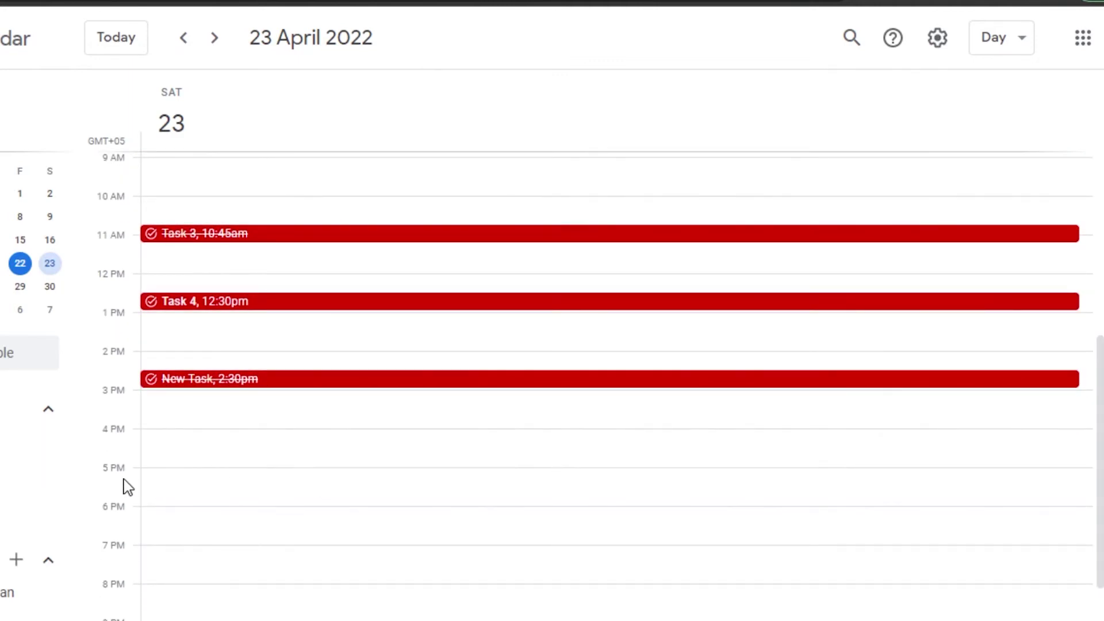
Add a task 'Task 4' at 4:30pm on Saturday 23 April, then return to the April 17–23 week view
left_click(203, 458)
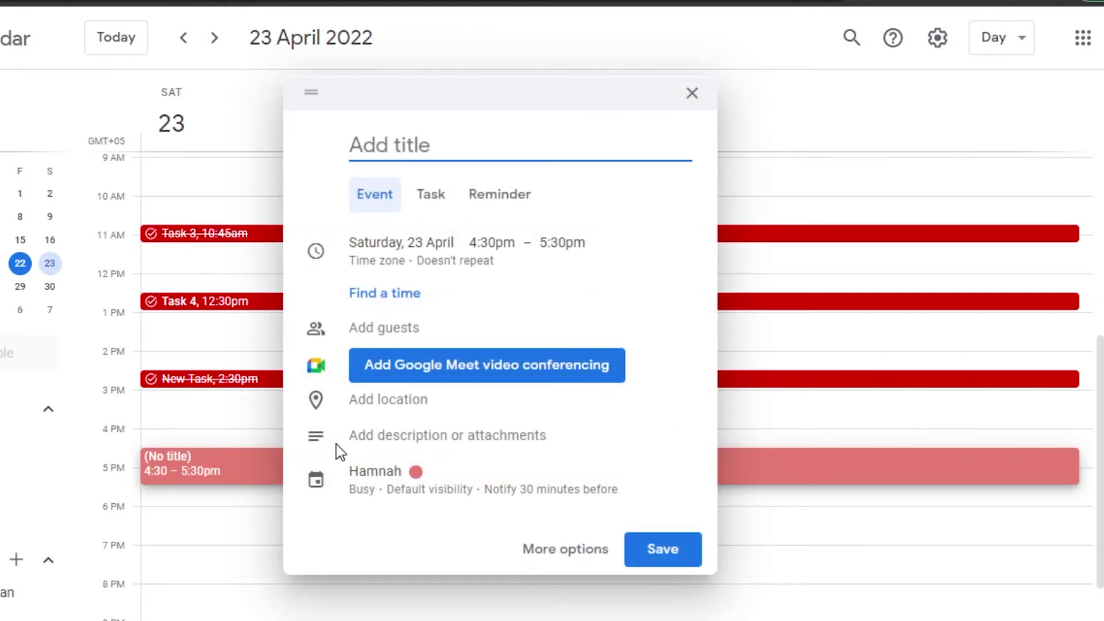
left_click(431, 194)
type("Task 4")
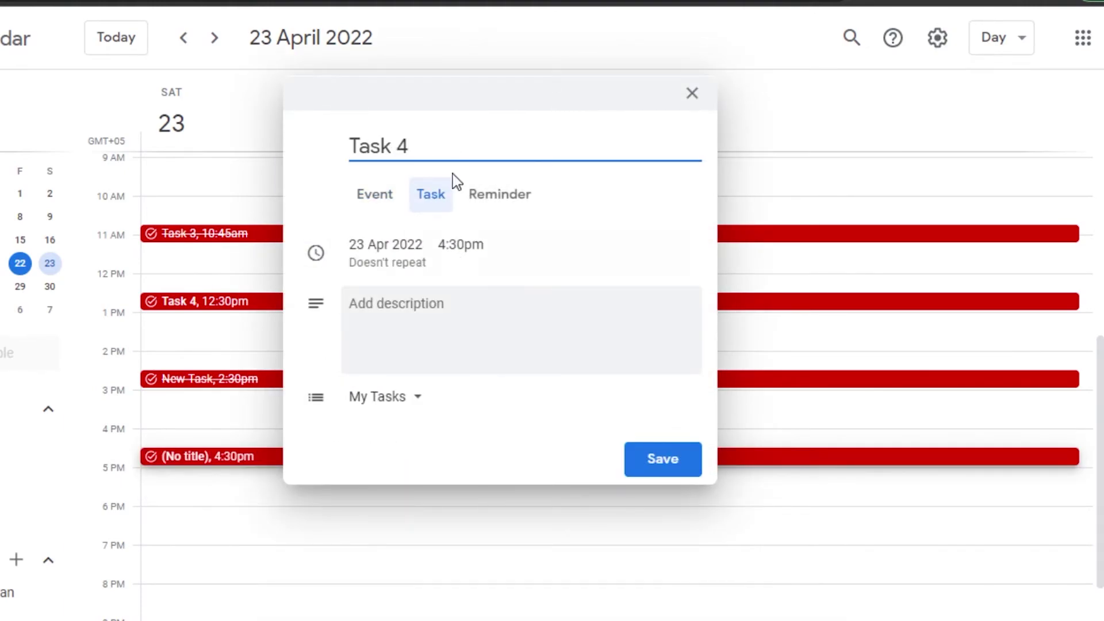
left_click(664, 473)
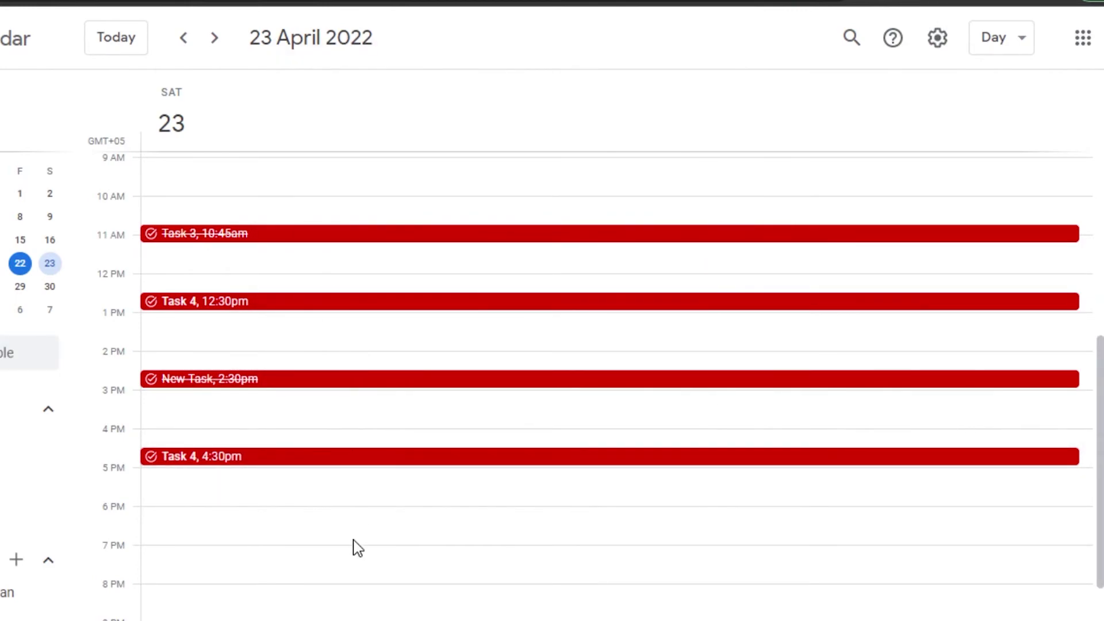
scroll(1102, 466, "up", 5)
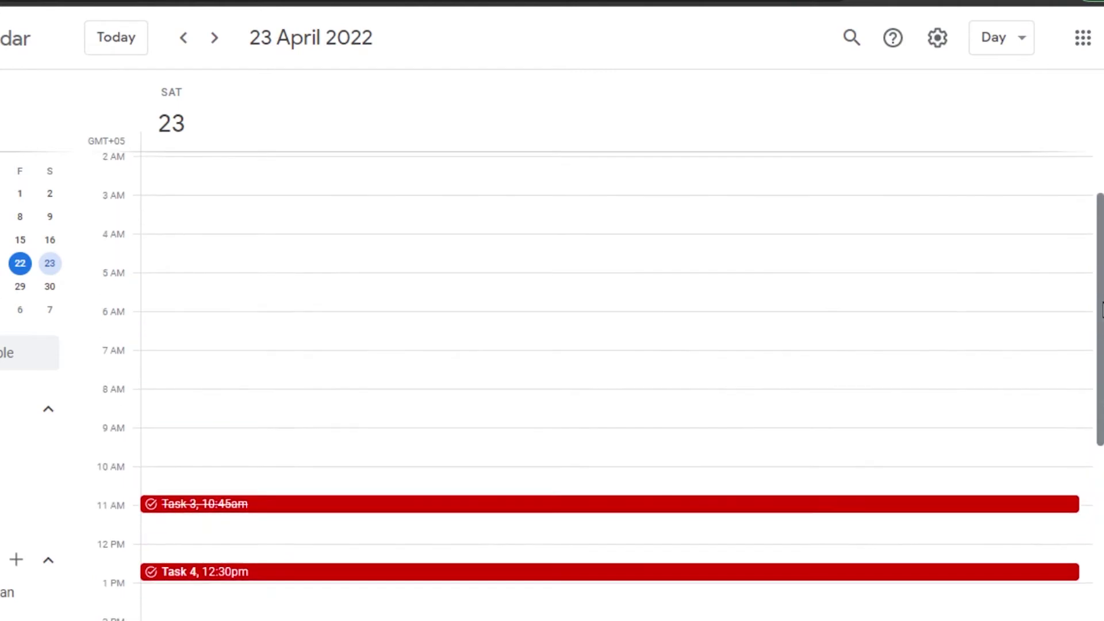
scroll(1097, 477, "down", 6)
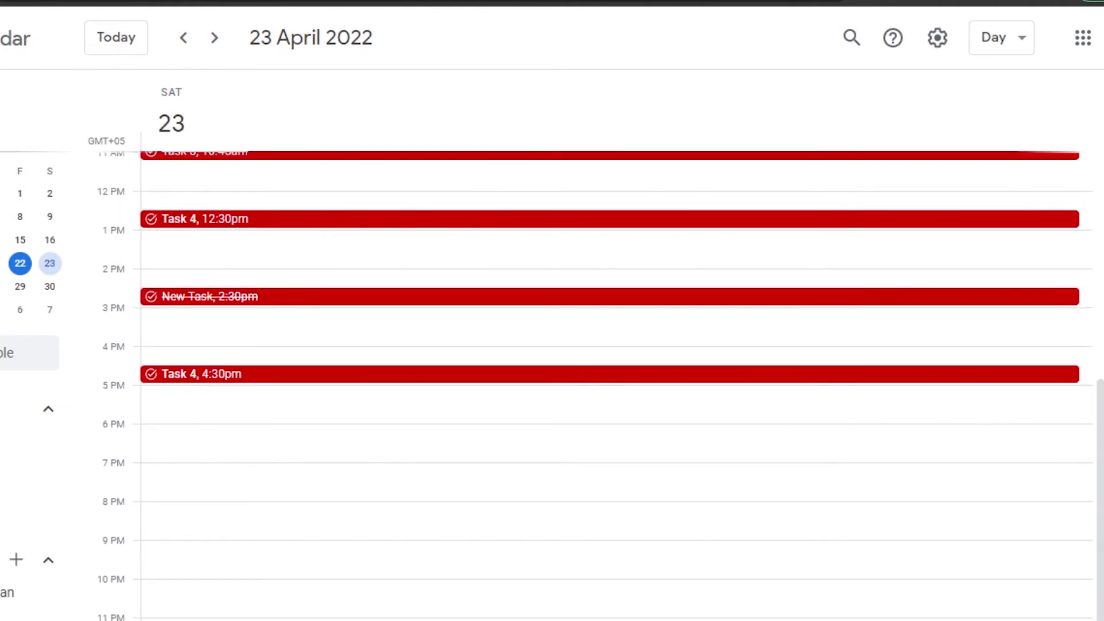
scroll(1100, 391, "up", 3)
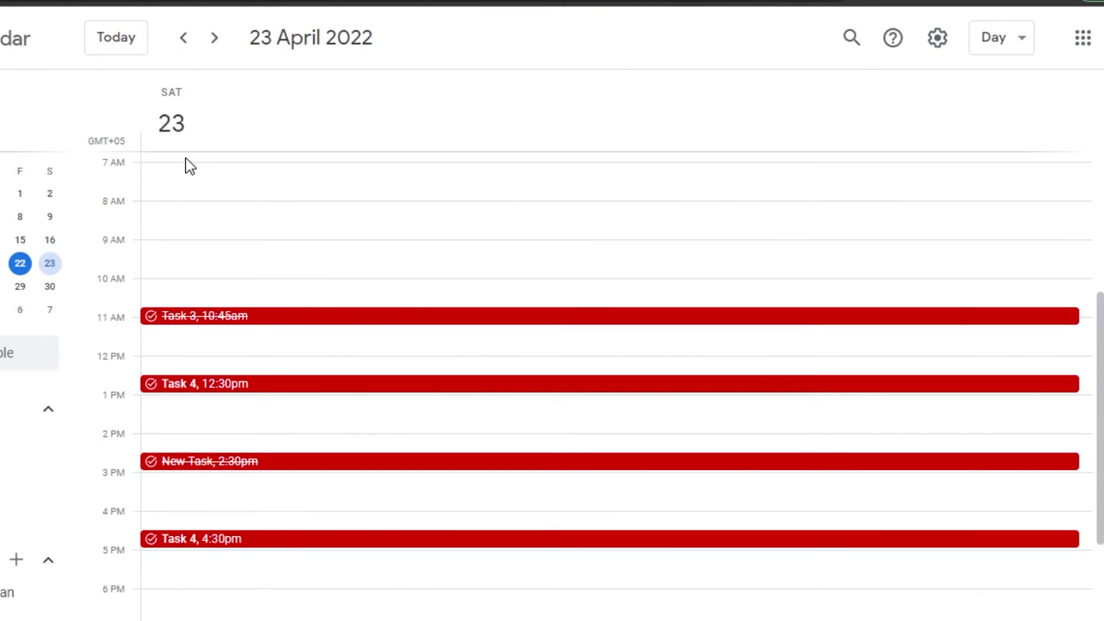
key("w")
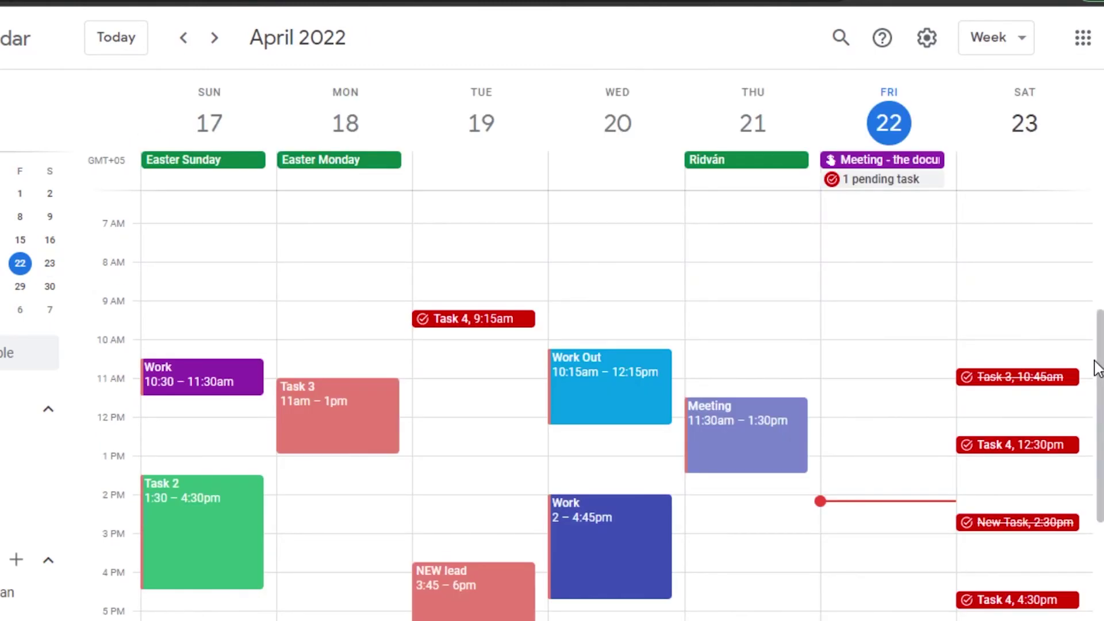